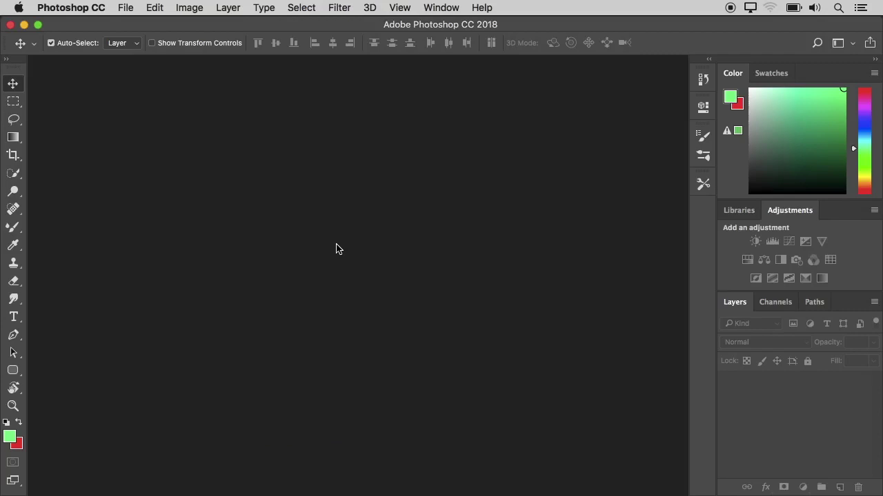
# Step: Look through the Edit menu commands twice, closing the menu each time
pyautogui.click(154, 7)
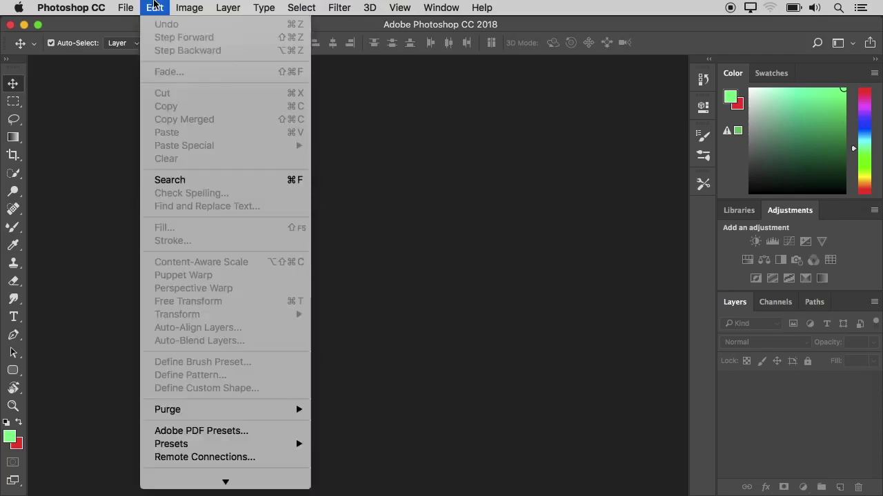
pyautogui.click(107, 108)
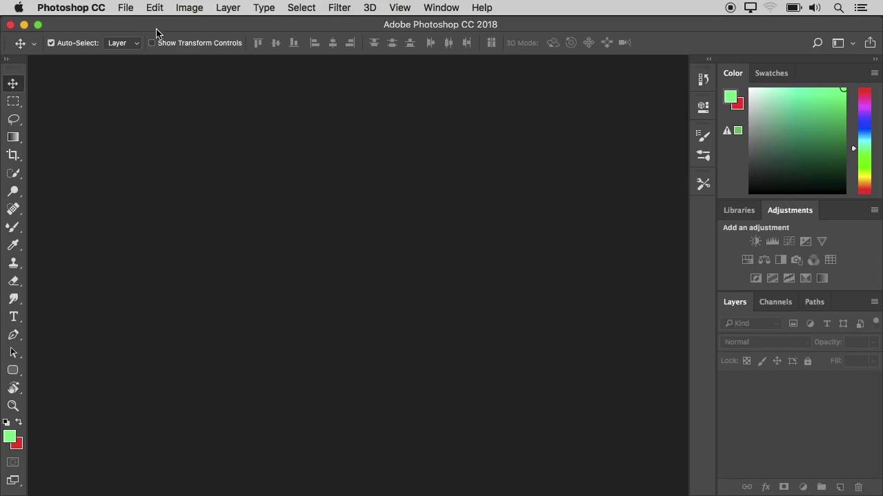
pyautogui.click(155, 9)
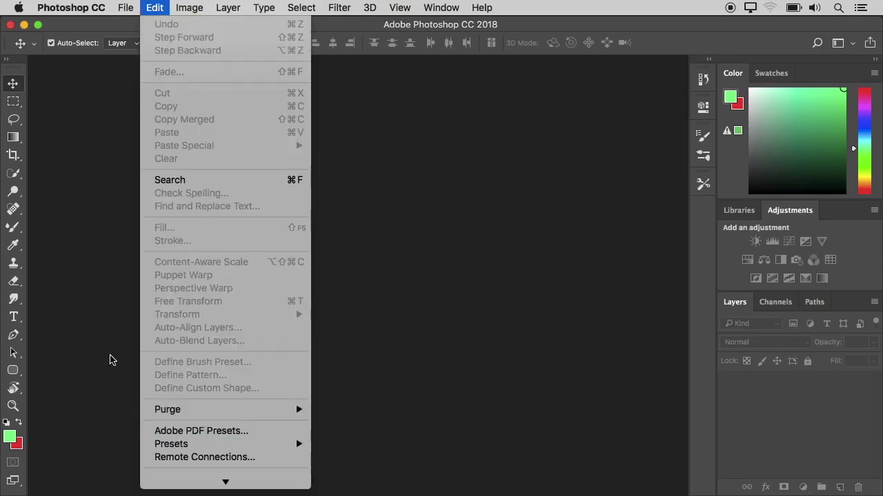
pyautogui.click(86, 345)
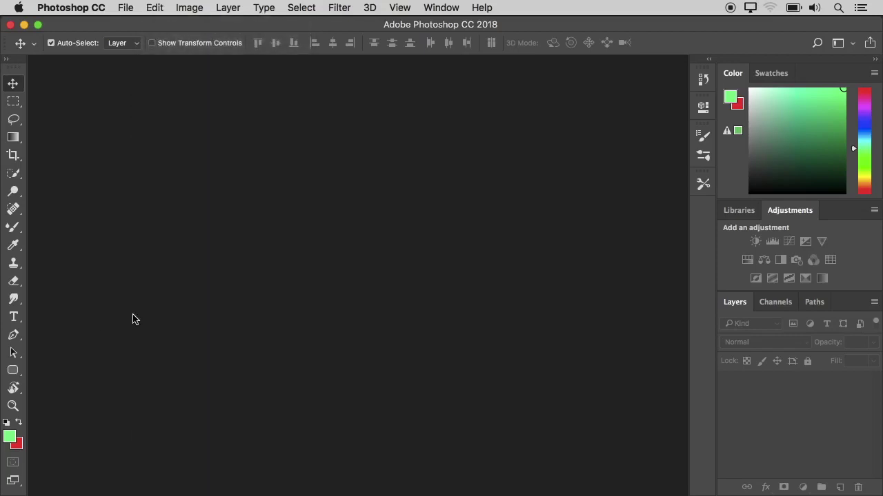
# Step: Open the Performance page of Photoshop Preferences
pyautogui.click(79, 7)
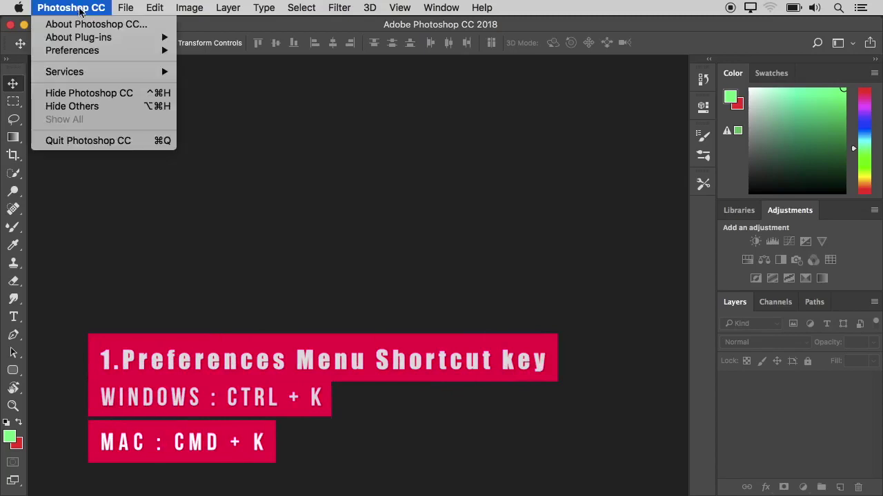
pyautogui.moveTo(111, 50)
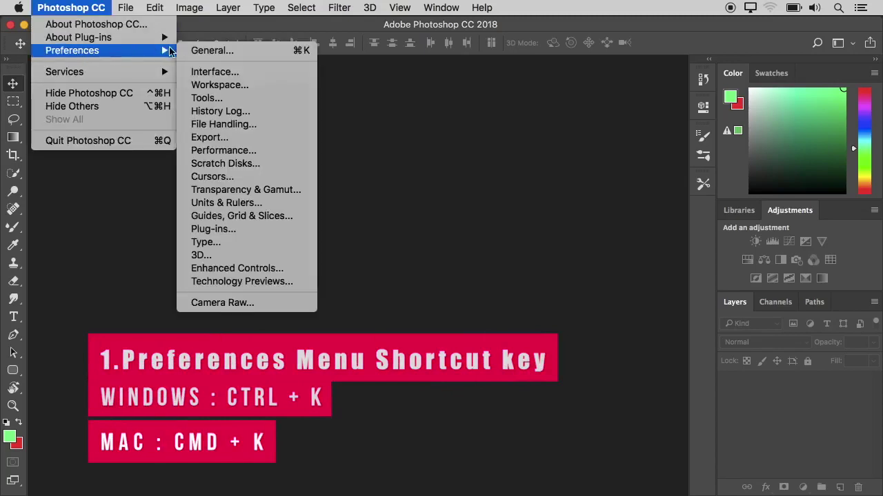
pyautogui.click(276, 152)
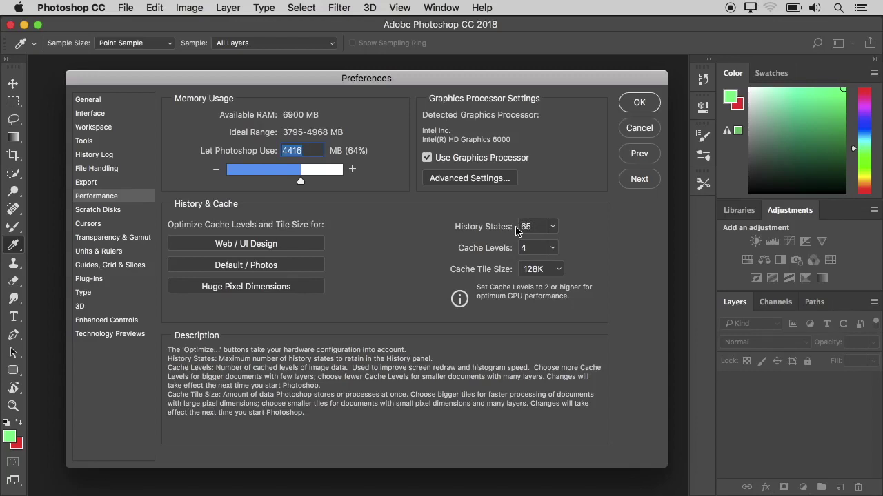
# Step: Set History States to 100 with the slider and confirm the preferences with OK
pyautogui.click(552, 227)
pyautogui.moveTo(557, 251); pyautogui.dragTo(587, 253)
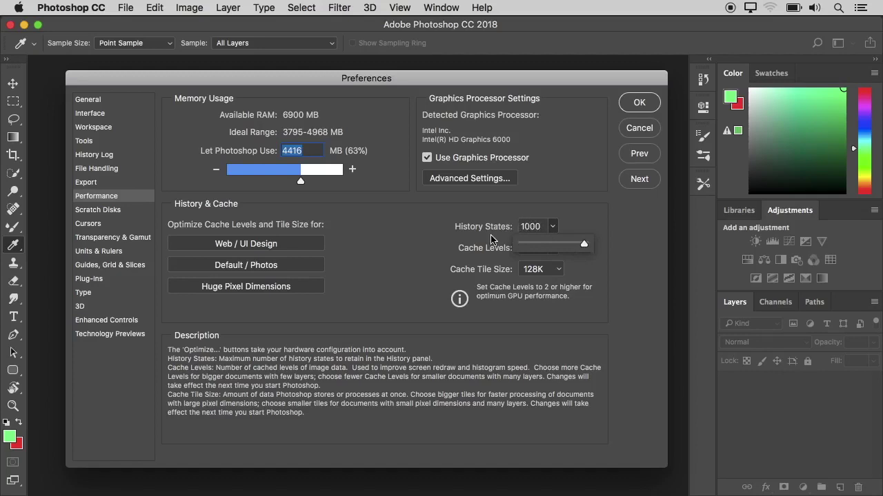
pyautogui.moveTo(583, 247); pyautogui.dragTo(562, 247)
pyautogui.moveTo(562, 250); pyautogui.dragTo(563, 250)
pyautogui.click(623, 109)
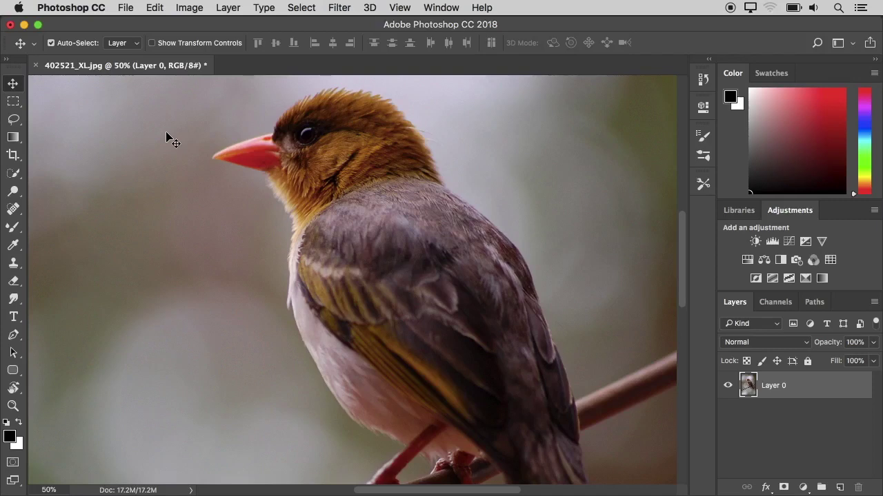
pyautogui.click(186, 6)
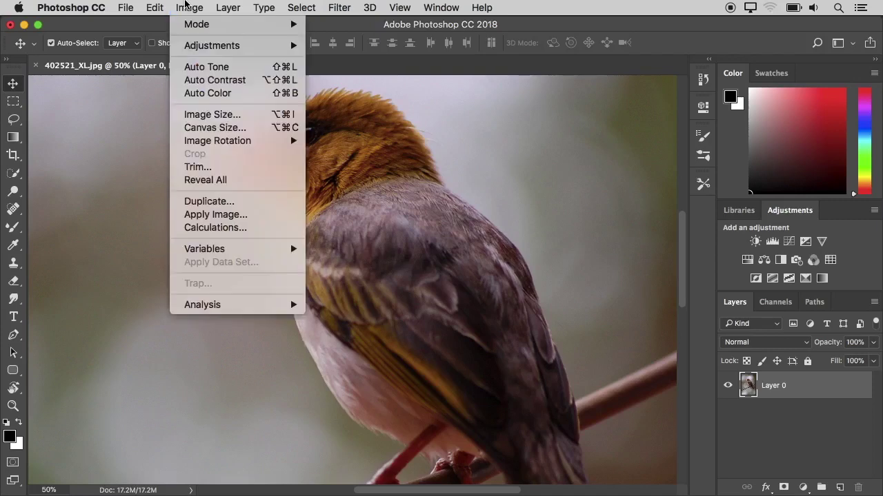
pyautogui.moveTo(242, 46)
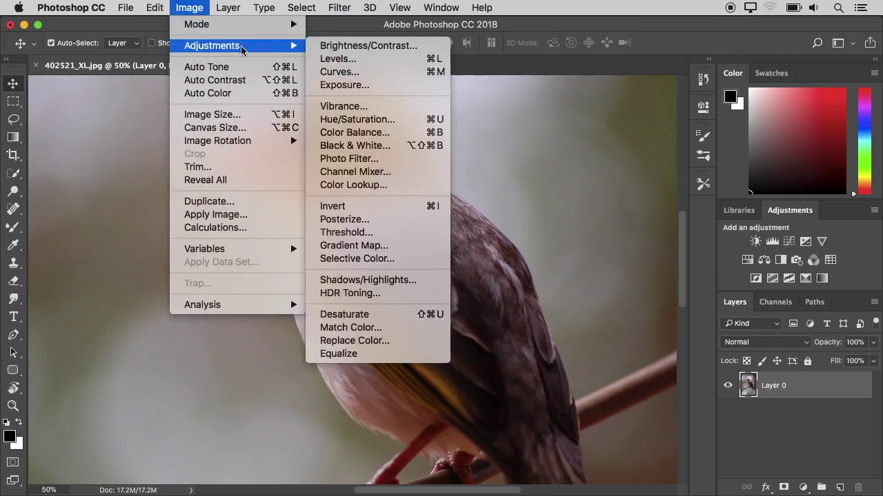
pyautogui.click(378, 122)
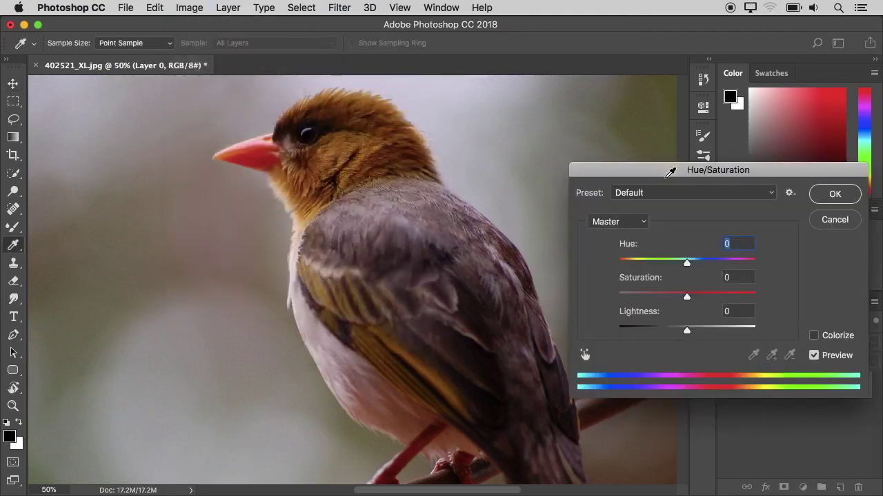
pyautogui.moveTo(666, 170); pyautogui.dragTo(580, 123)
pyautogui.moveTo(602, 220)
pyautogui.mouseDown()
pyautogui.moveTo(586, 219)
pyautogui.moveTo(597, 220)
pyautogui.mouseUp()
pyautogui.click(748, 173)
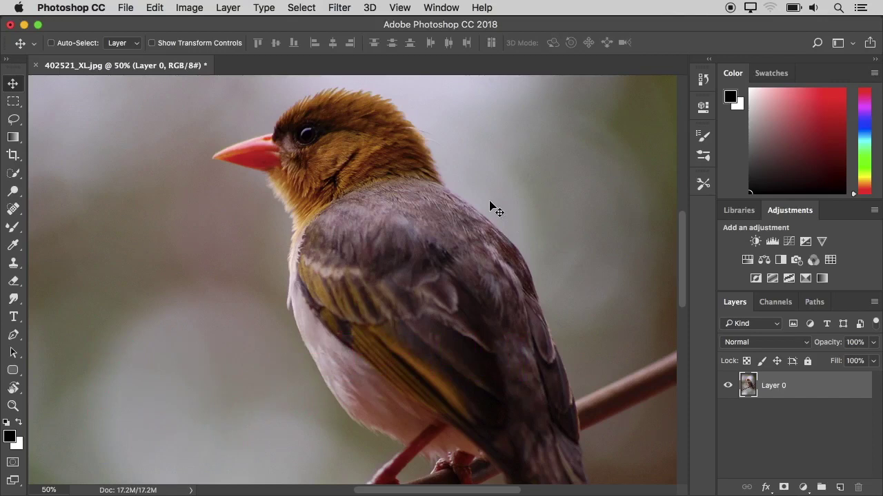
# Step: Shift the bird's hue to +20 in Hue/Saturation (Cmd+U)
pyautogui.press('super+u')
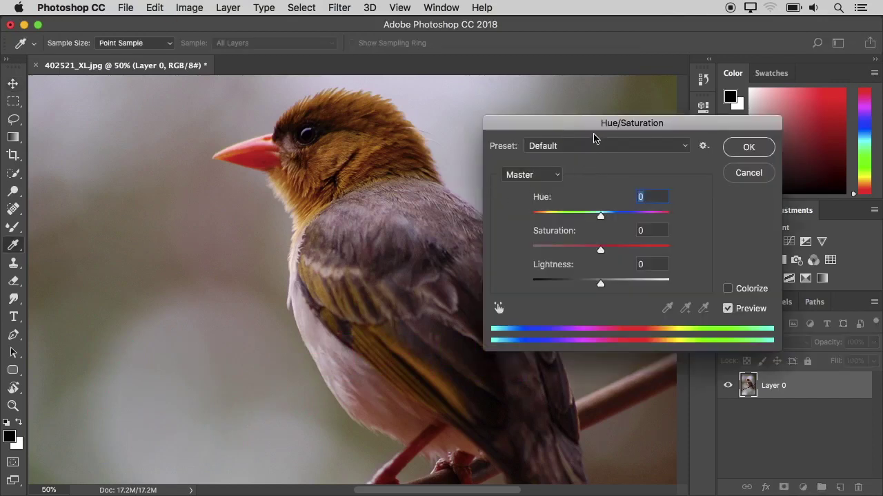
pyautogui.moveTo(591, 130); pyautogui.dragTo(581, 129)
pyautogui.moveTo(590, 218)
pyautogui.mouseDown()
pyautogui.moveTo(604, 219)
pyautogui.moveTo(583, 218)
pyautogui.moveTo(591, 220)
pyautogui.mouseUp()
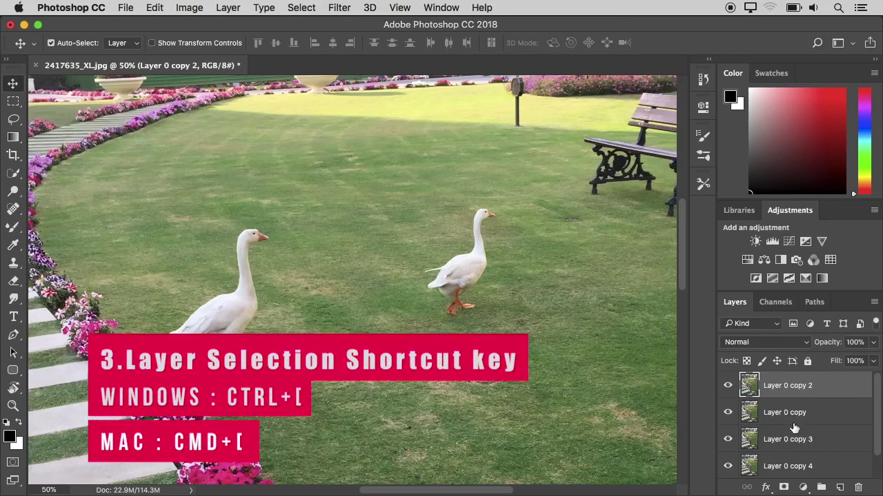
# Step: Move Layer 0 copy 2 down two places below Layer 0 with Cmd+[, then back up with Cmd+]
pyautogui.scroll(-1, 805, 428)
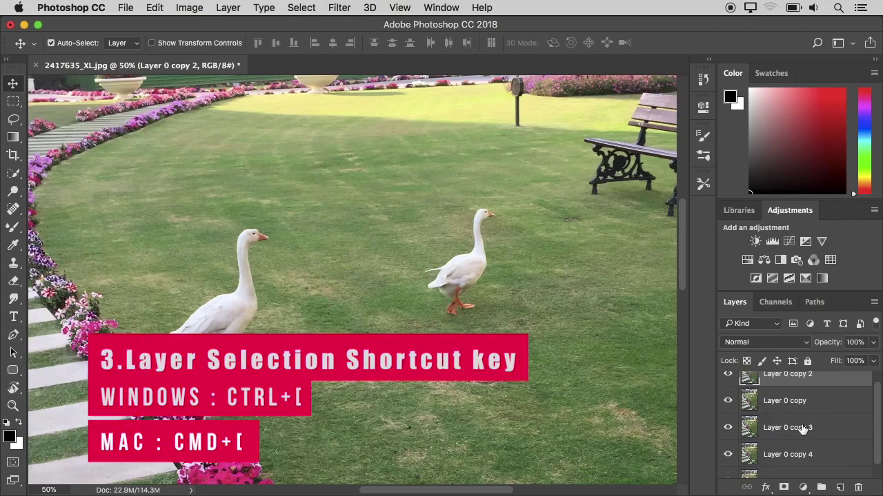
pyautogui.click(803, 428)
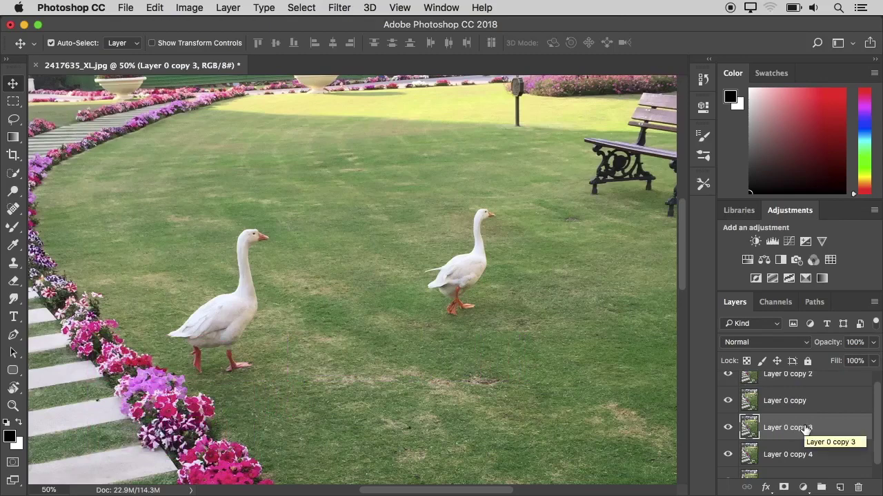
pyautogui.scroll(1, 805, 429)
pyautogui.click(782, 390)
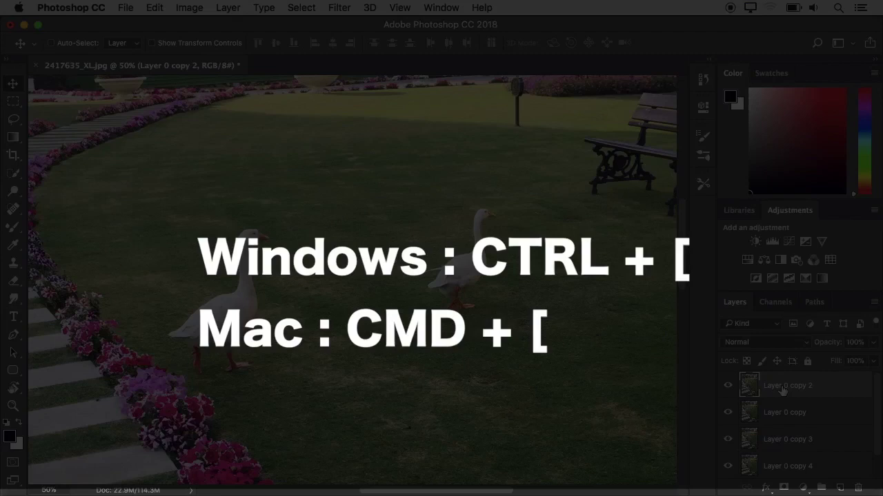
pyautogui.press('super+bracketleft')
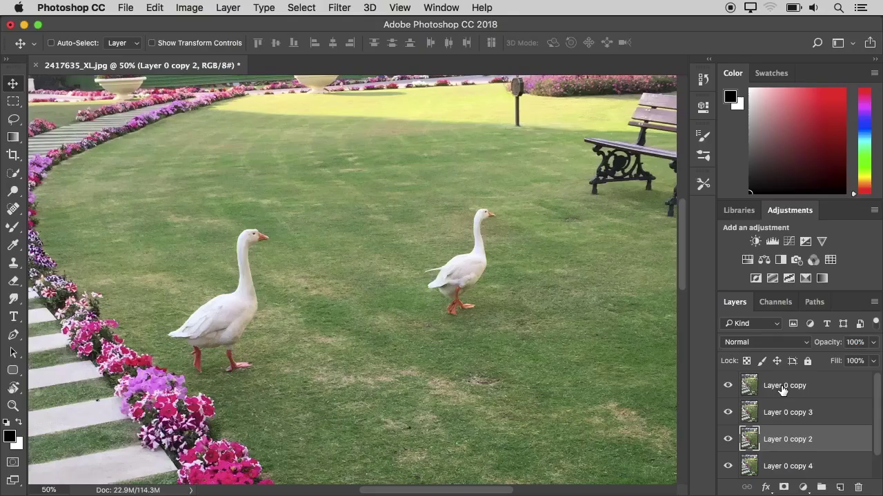
pyautogui.press('super+bracketleft')
pyautogui.press('super+bracketleft')
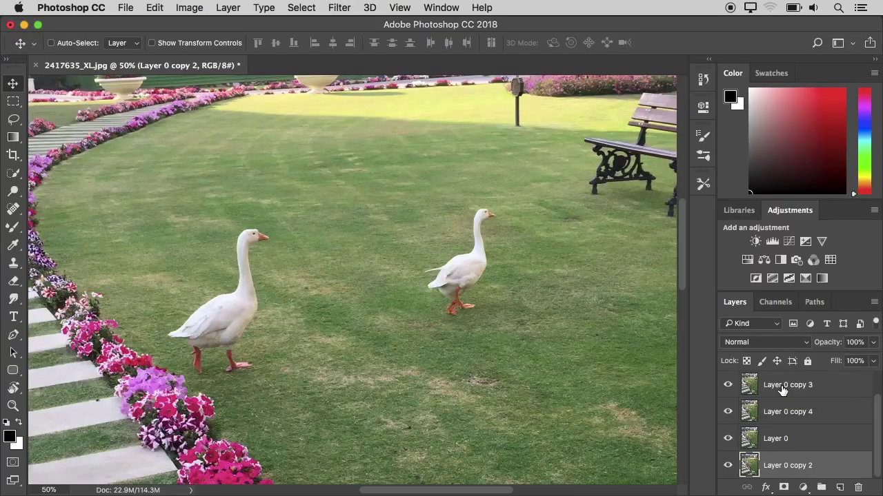
pyautogui.press('super+bracketright')
pyautogui.press('super+bracketright')
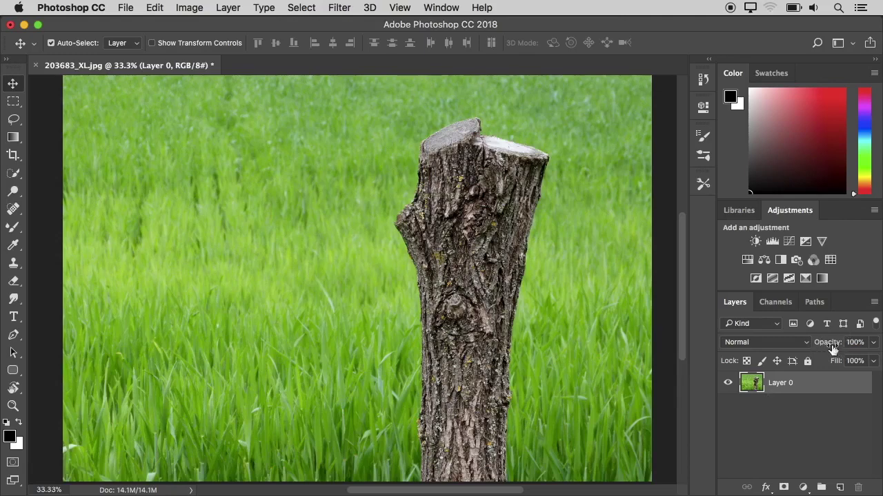
pyautogui.click(873, 342)
pyautogui.moveTo(869, 361)
pyautogui.mouseDown()
pyautogui.moveTo(840, 362)
pyautogui.moveTo(873, 363)
pyautogui.mouseUp()
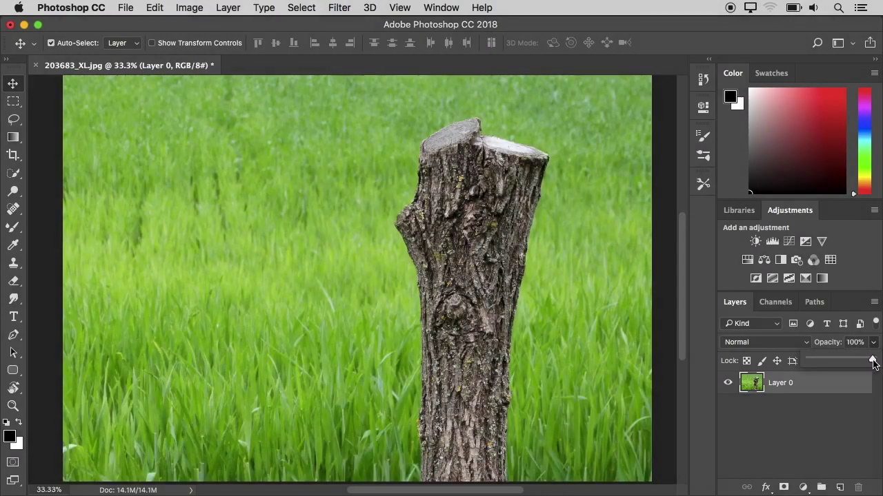
pyautogui.click(804, 423)
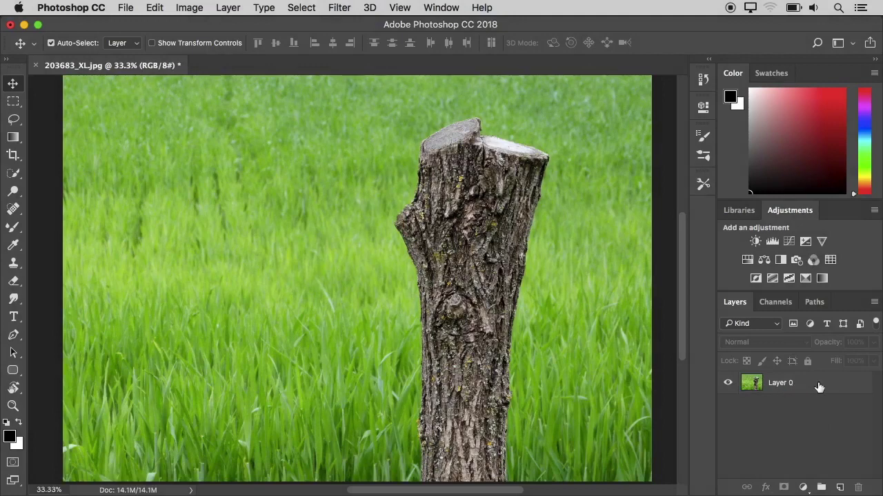
pyautogui.click(789, 388)
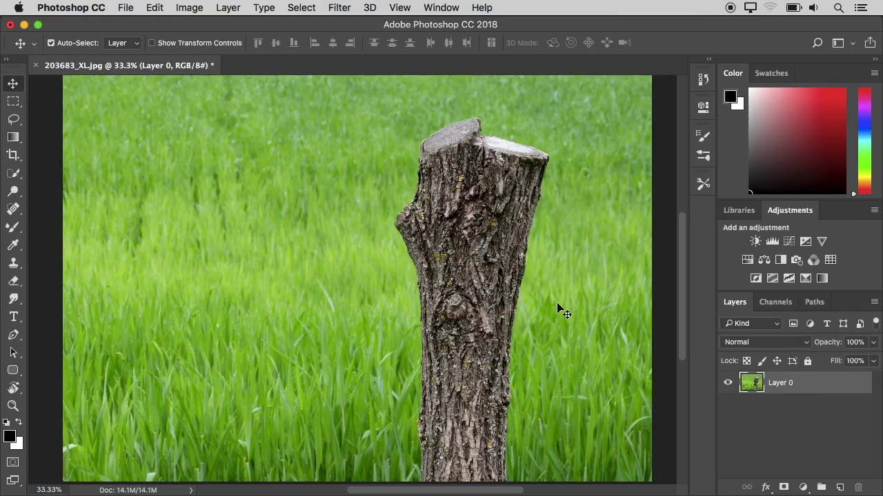
# Step: Step Layer 0 opacity from 10% up to 100% using the number keys 1 through 0
pyautogui.press('1')
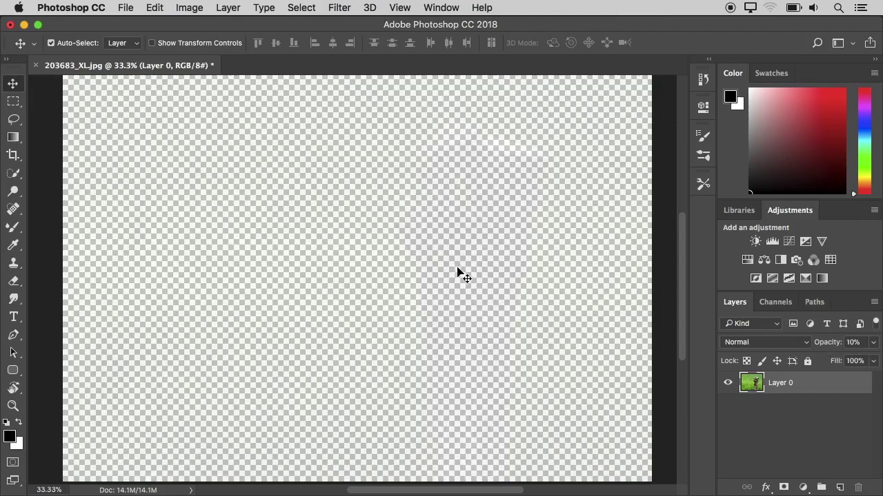
pyautogui.press('2')
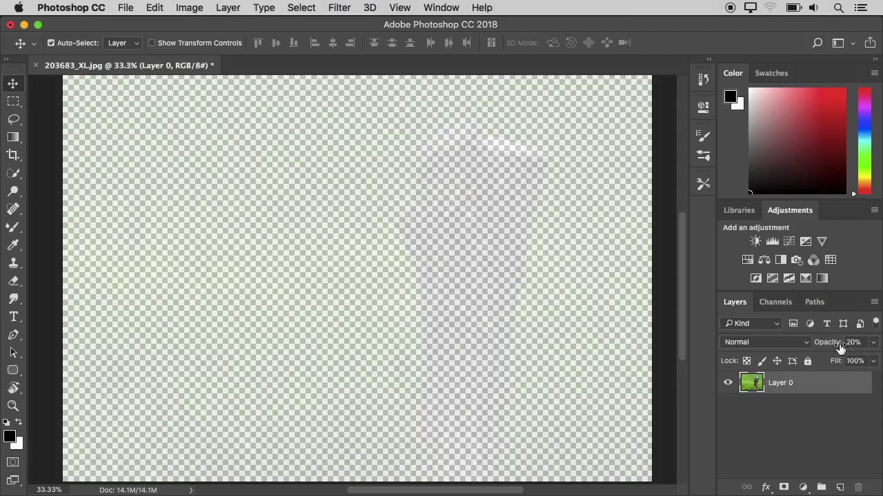
pyautogui.press('3')
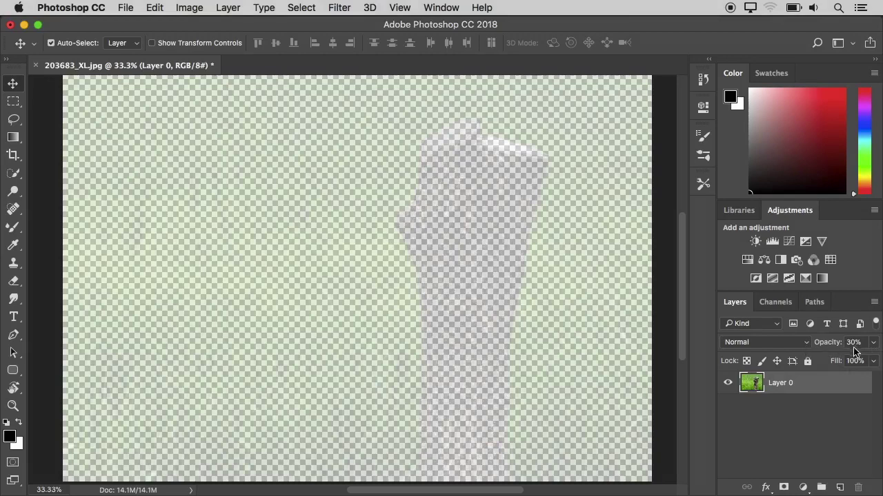
pyautogui.press('4')
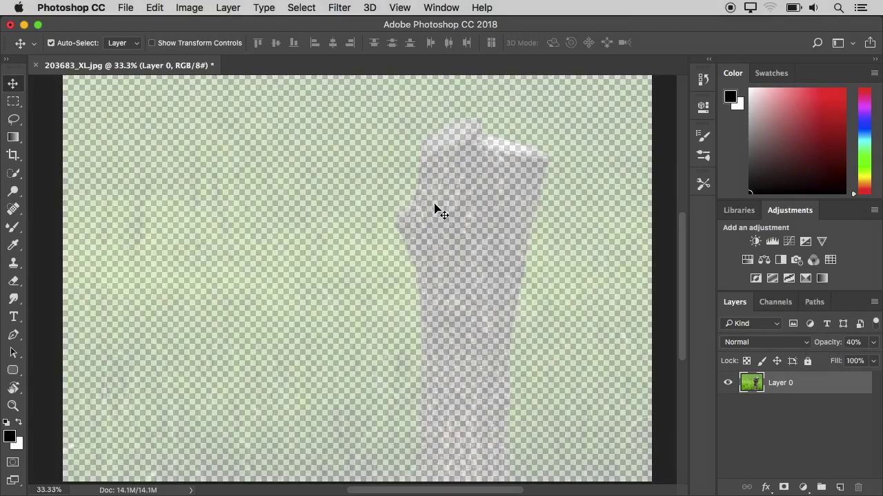
pyautogui.press('5')
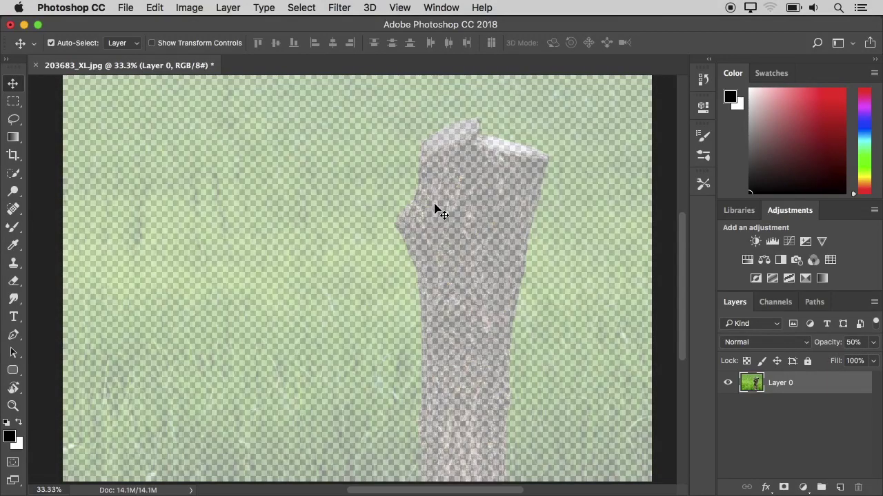
pyautogui.press('6')
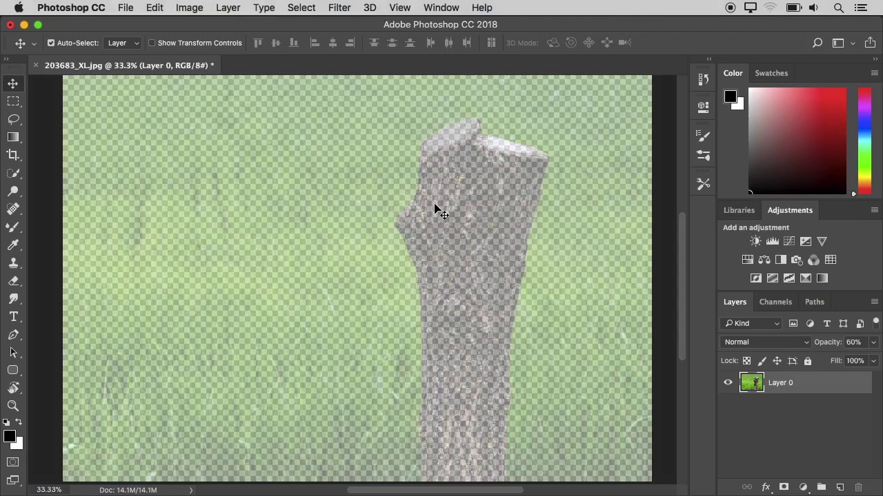
pyautogui.press('8')
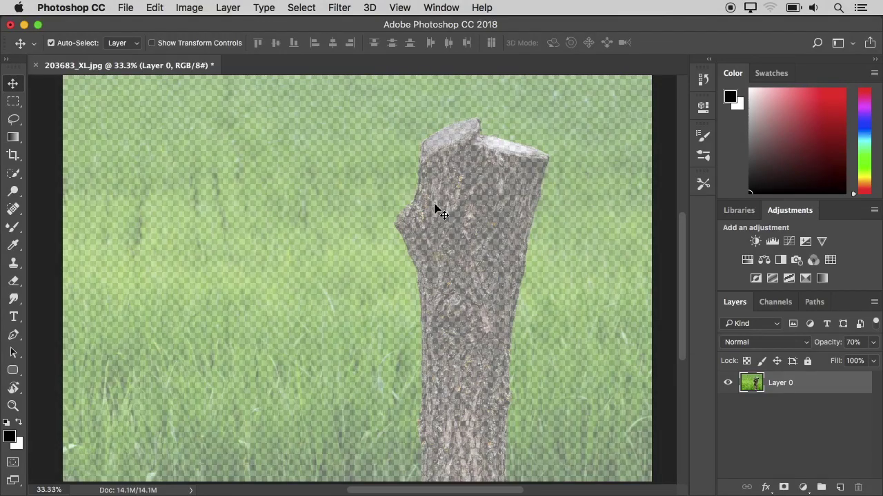
pyautogui.press('8')
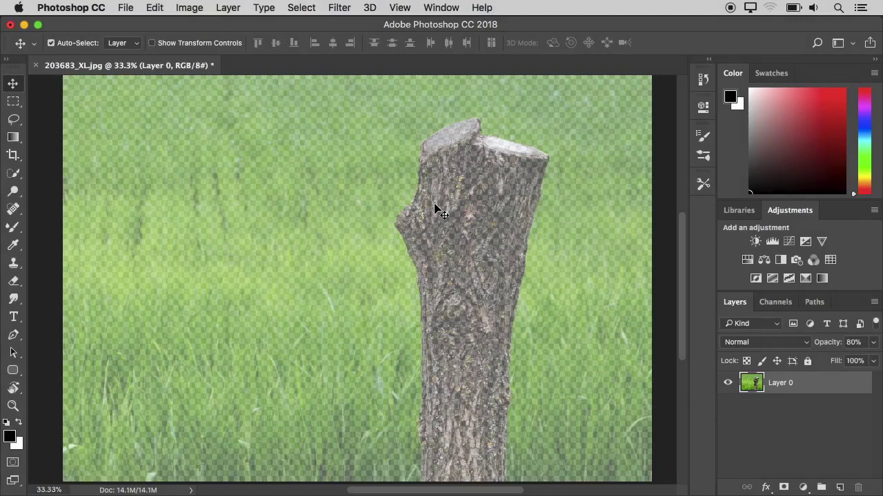
pyautogui.press('9')
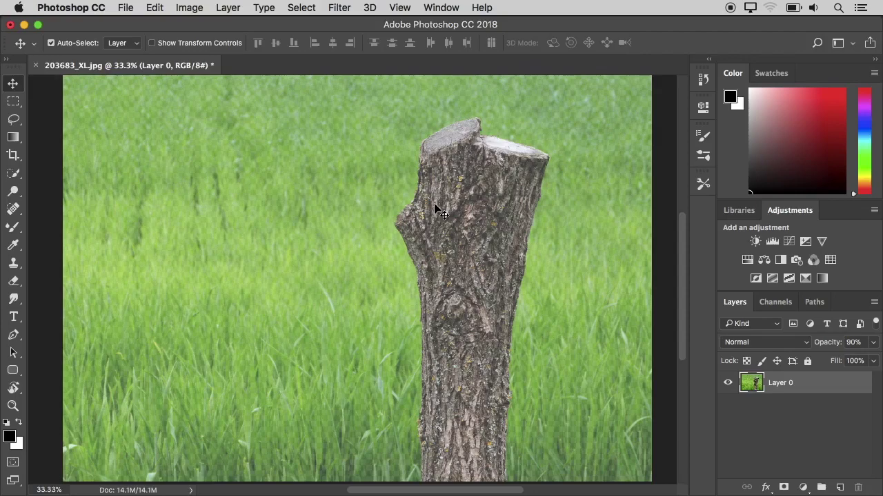
pyautogui.press('0')
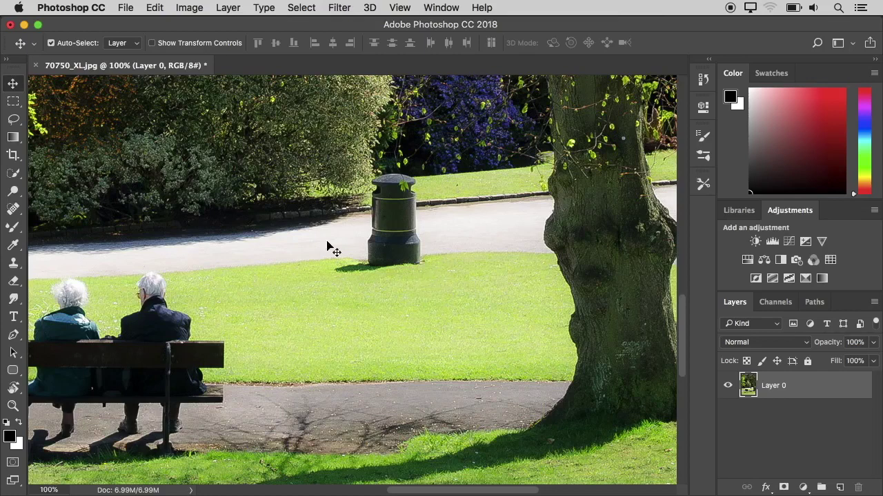
# Step: Lasso a freehand selection around the litter bin, then open Feather and cancel it
pyautogui.click(14, 119)
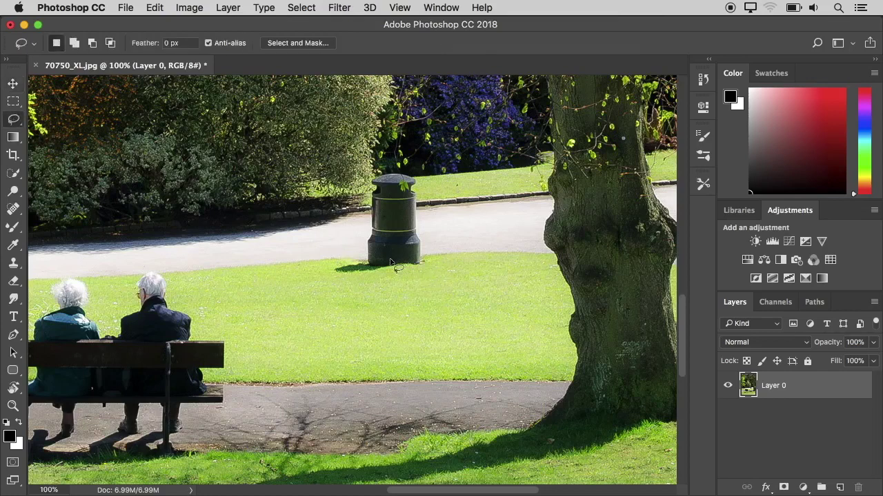
pyautogui.moveTo(416, 171)
pyautogui.mouseDown()
pyautogui.moveTo(461, 221)
pyautogui.moveTo(462, 265)
pyautogui.moveTo(419, 285)
pyautogui.moveTo(320, 259)
pyautogui.moveTo(337, 188)
pyautogui.moveTo(378, 168)
pyautogui.moveTo(419, 179)
pyautogui.mouseUp()
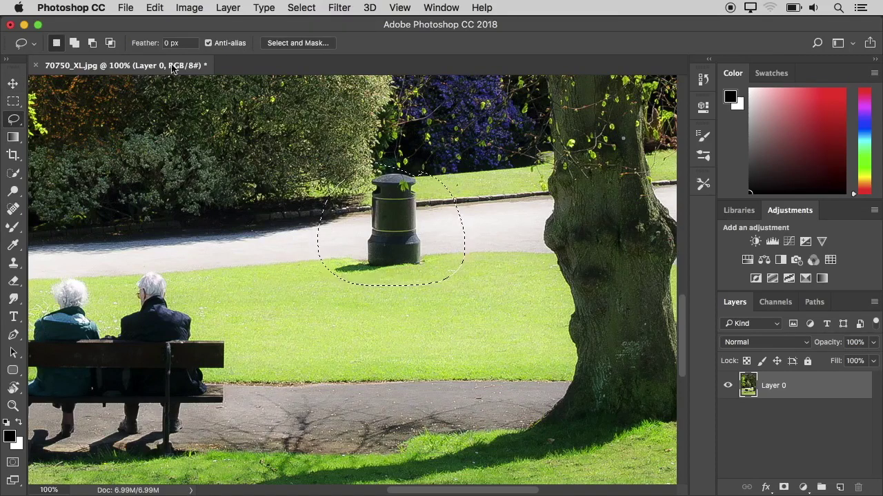
pyautogui.click(302, 8)
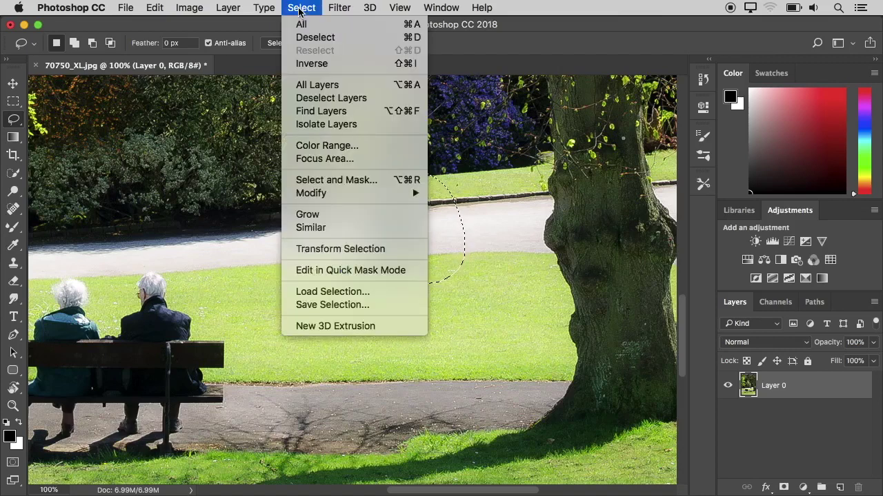
pyautogui.moveTo(386, 193)
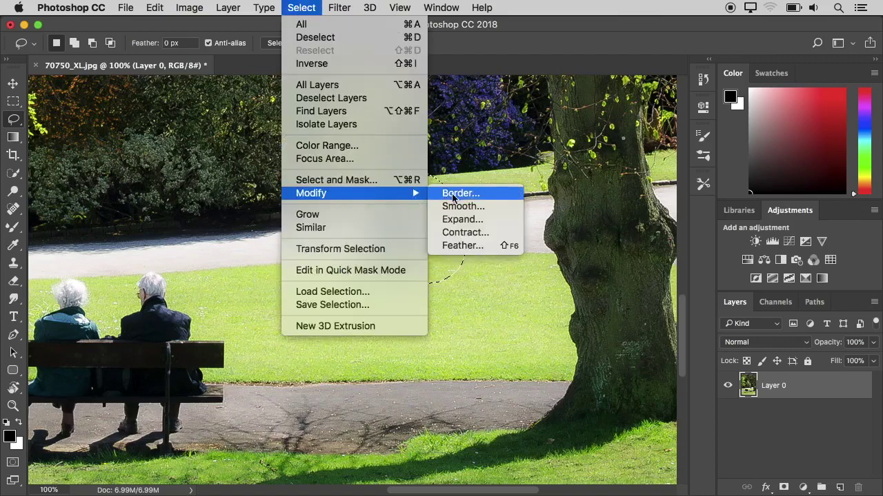
pyautogui.click(492, 245)
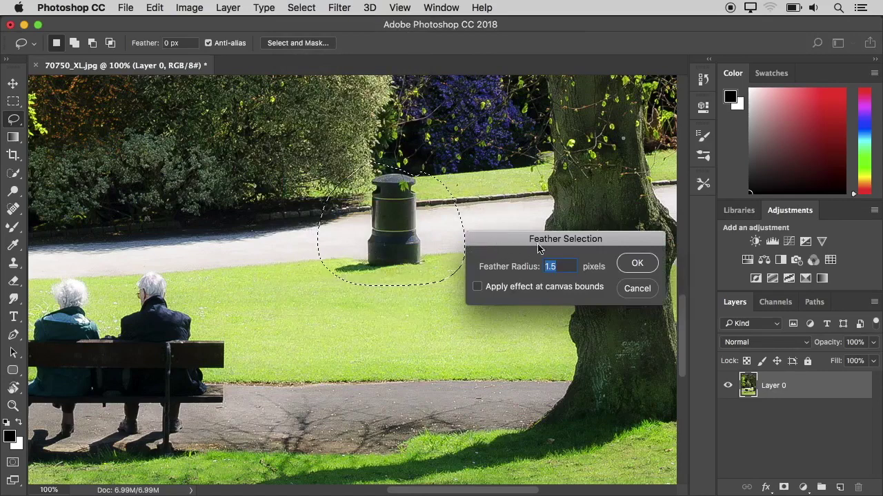
pyautogui.moveTo(542, 249); pyautogui.dragTo(458, 220)
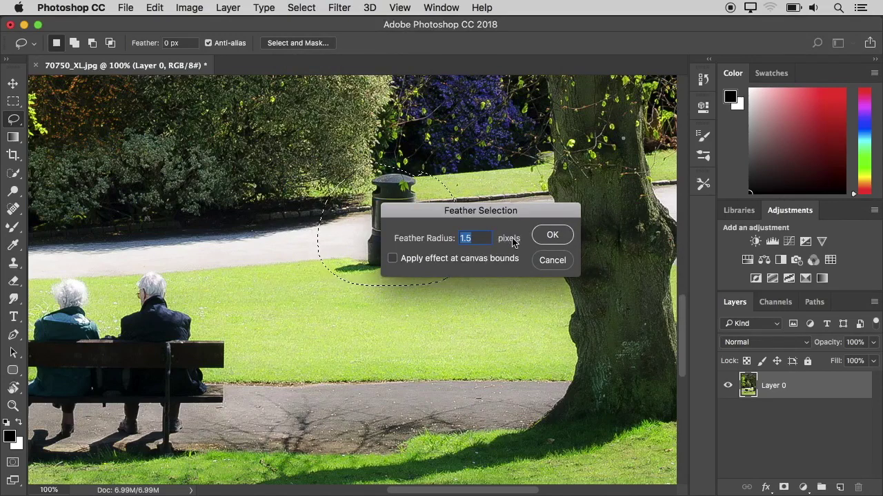
pyautogui.click(545, 260)
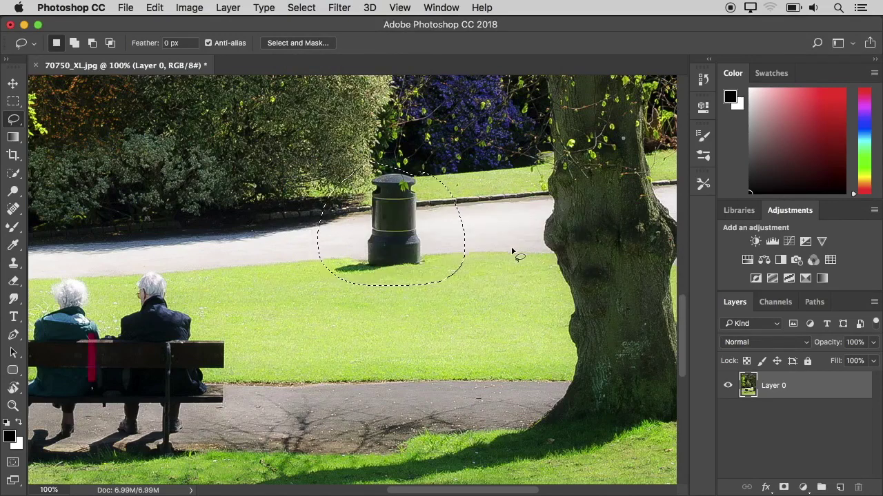
# Step: Feather the bin selection by 1.5 pixels via Shift+F6
pyautogui.press('shift')
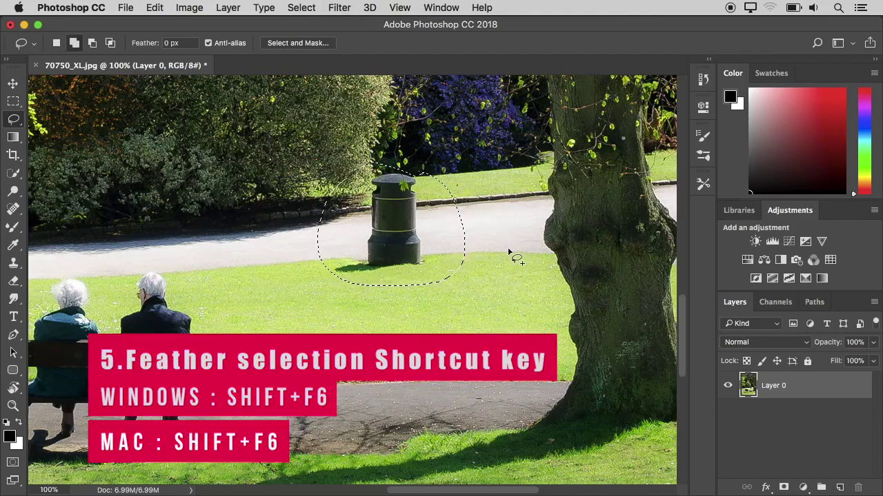
pyautogui.hotkey('shift', 'F6')
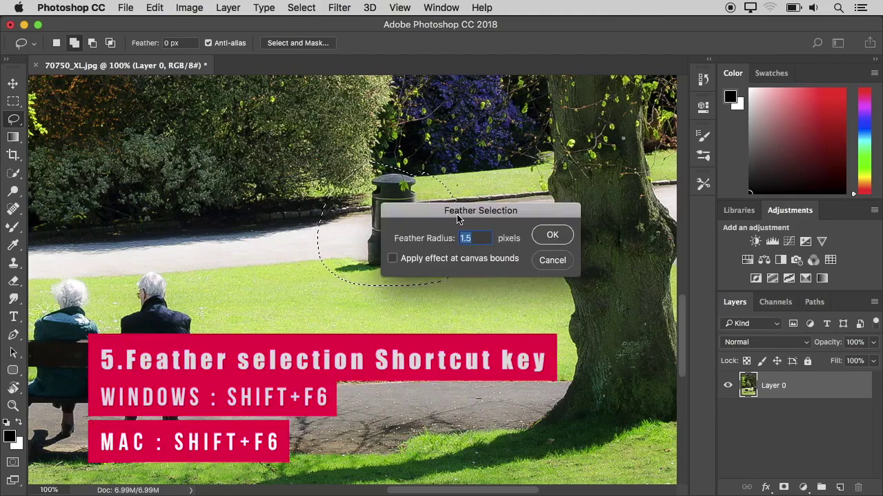
pyautogui.moveTo(466, 219); pyautogui.dragTo(537, 191)
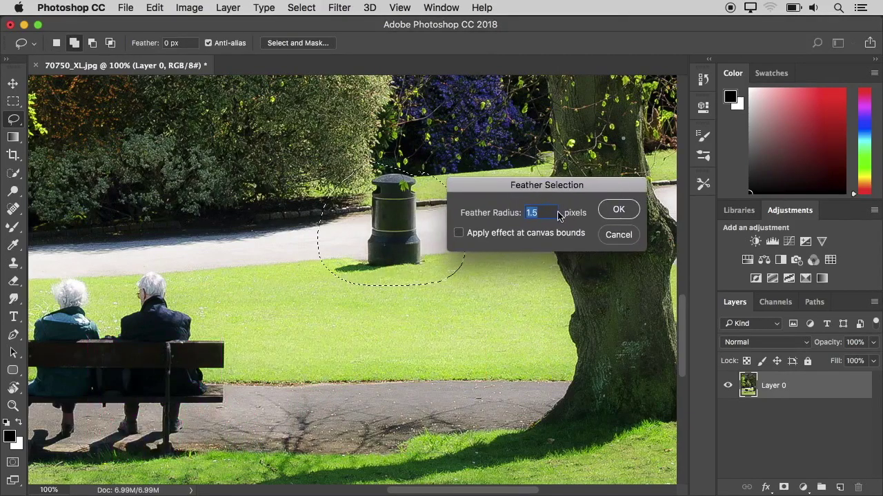
pyautogui.click(540, 213)
pyautogui.click(618, 210)
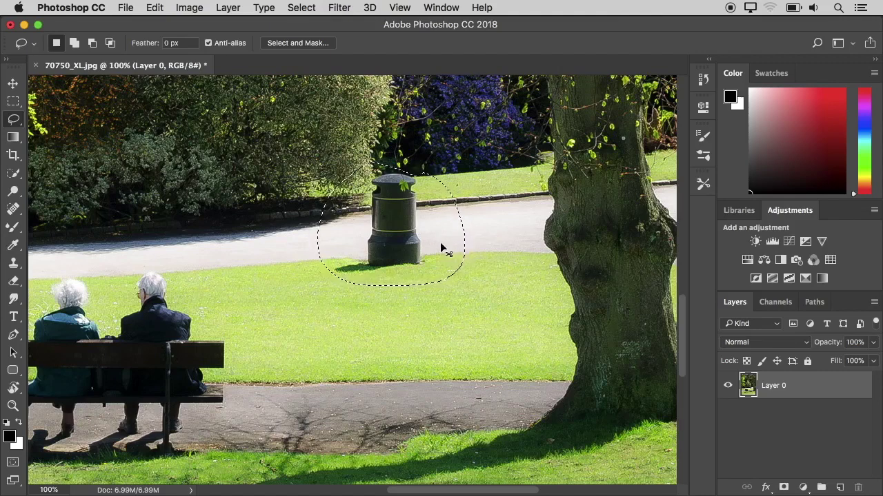
# Step: Copy the feathered bin onto a new layer and shift it to the left
pyautogui.press('super+j')
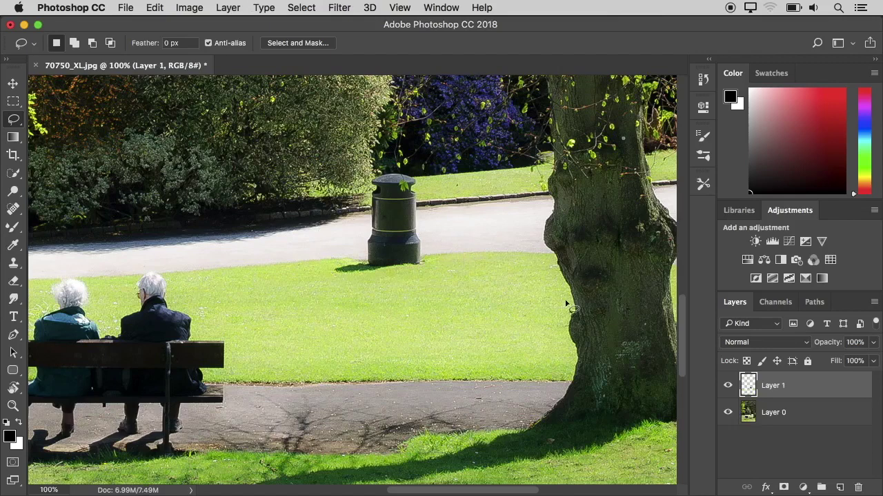
pyautogui.click(12, 83)
pyautogui.moveTo(382, 211); pyautogui.dragTo(289, 212)
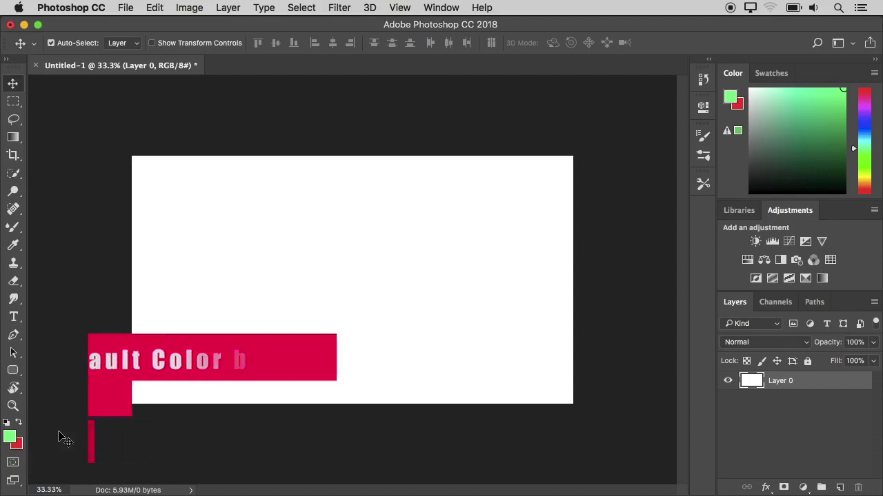
# Step: Reset the foreground and background colours to default black and white
pyautogui.press('d')
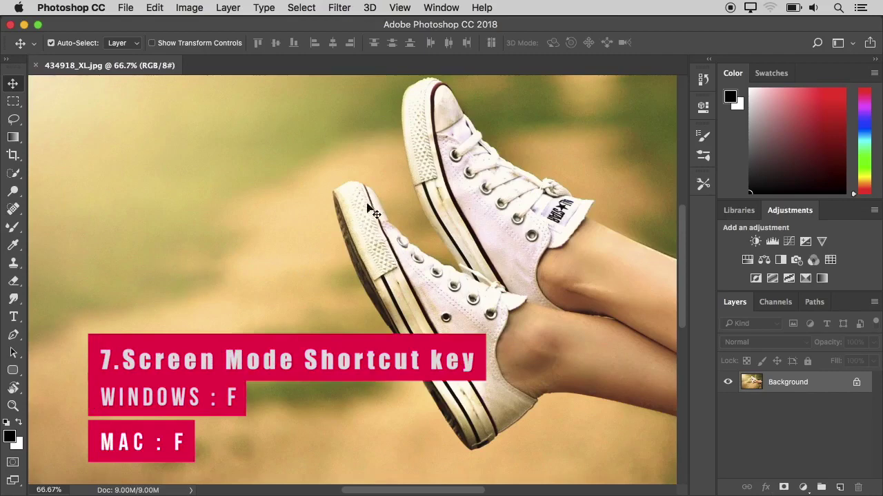
pyautogui.click(400, 7)
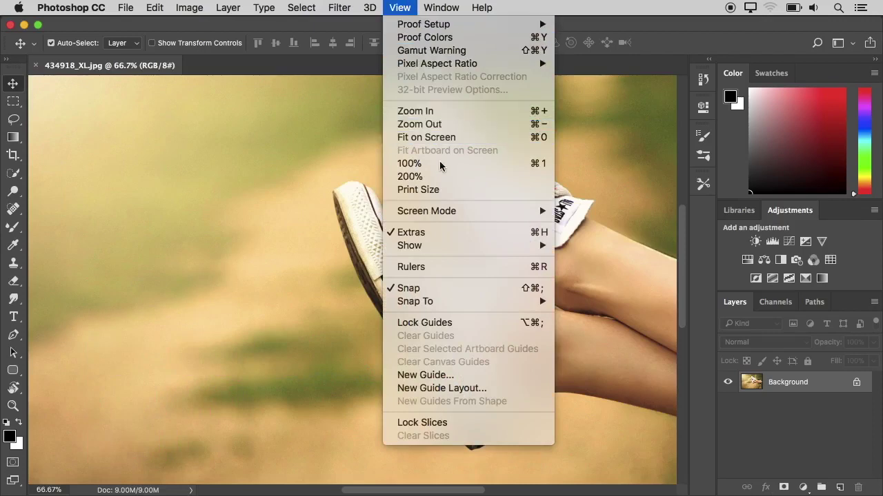
pyautogui.moveTo(448, 209)
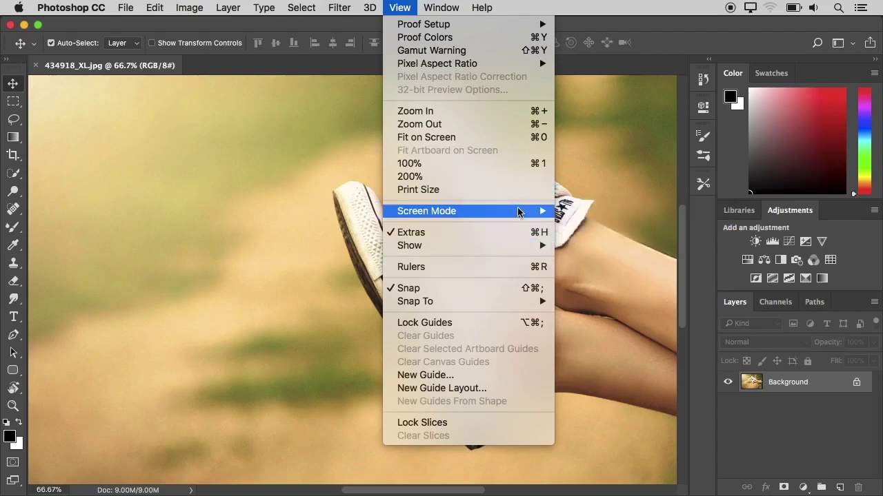
pyautogui.moveTo(514, 210)
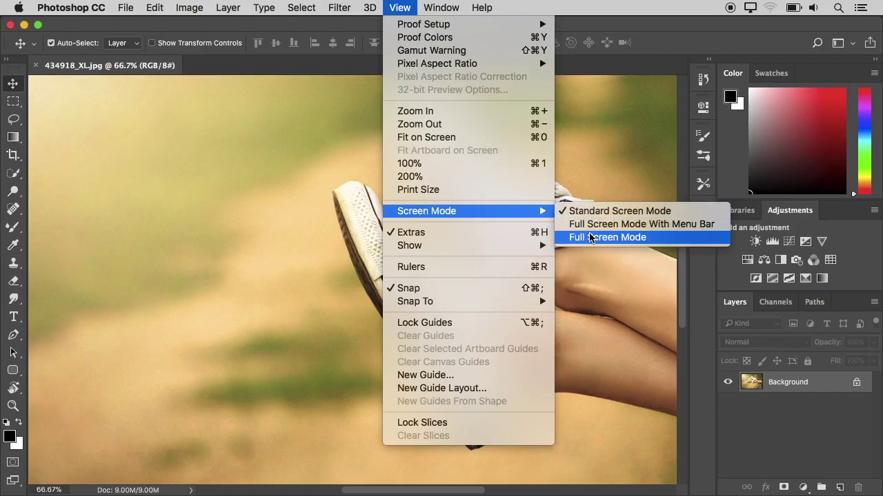
pyautogui.click(199, 147)
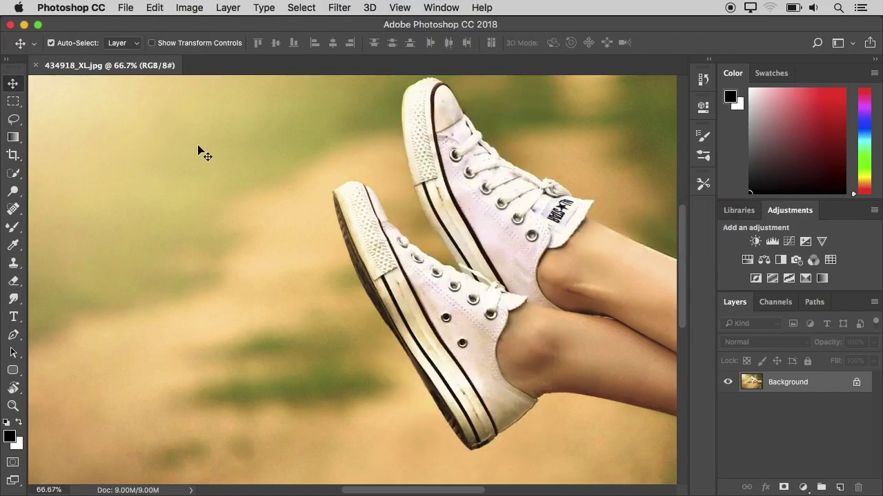
pyautogui.press('f')
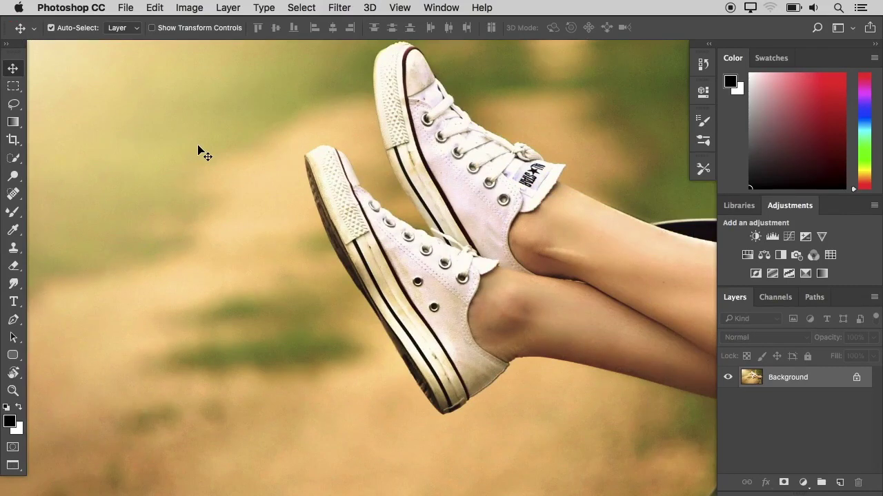
pyautogui.press('f')
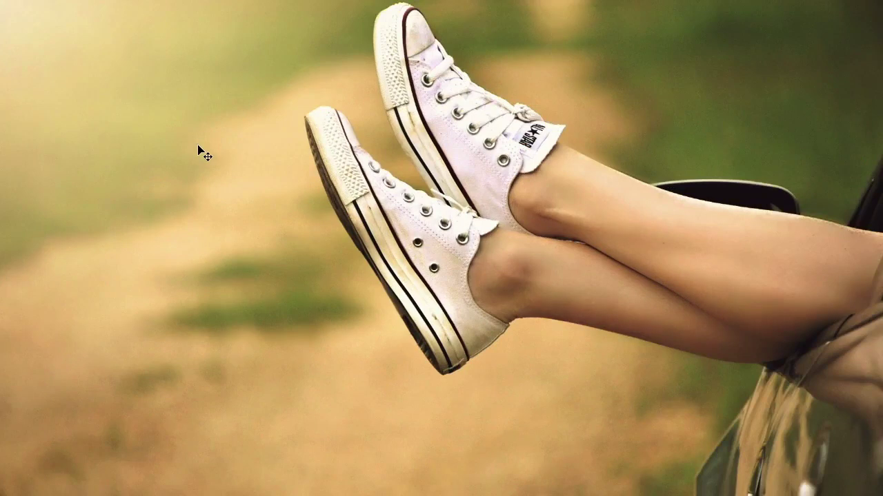
pyautogui.press('f')
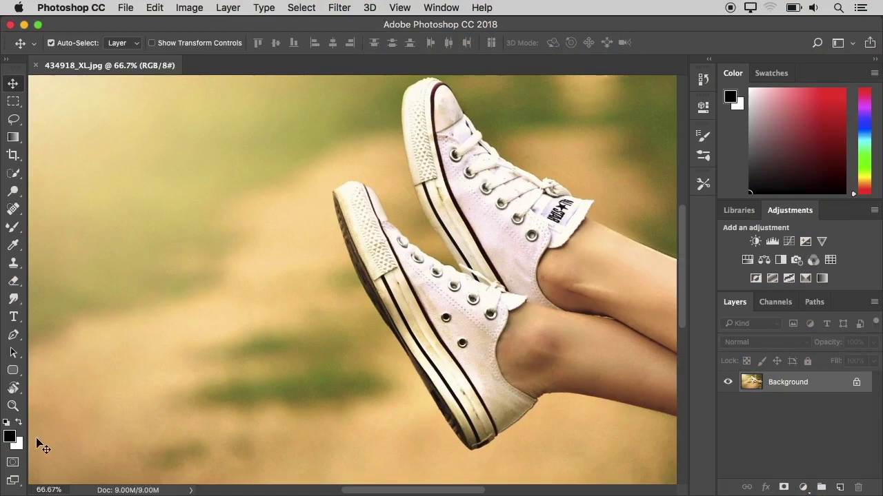
# Step: Cycle into Full Screen Mode, confirm it, then return to Standard Screen Mode with F
pyautogui.click(11, 485)
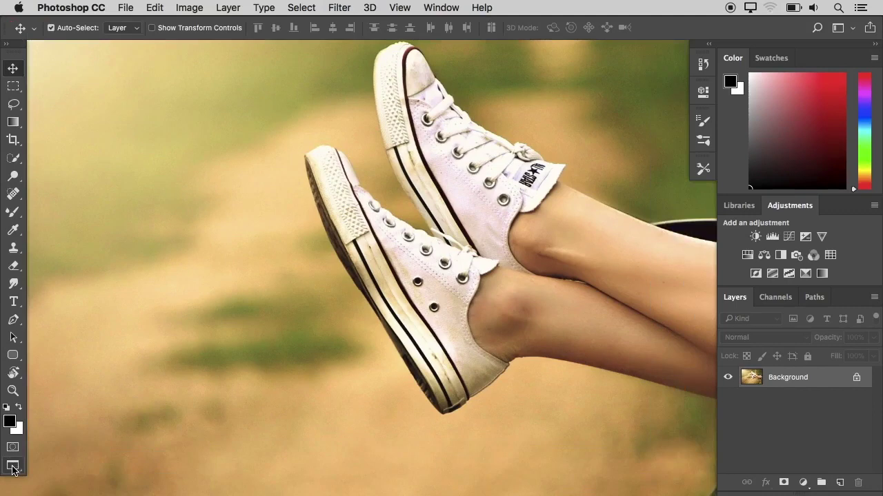
pyautogui.click(12, 466)
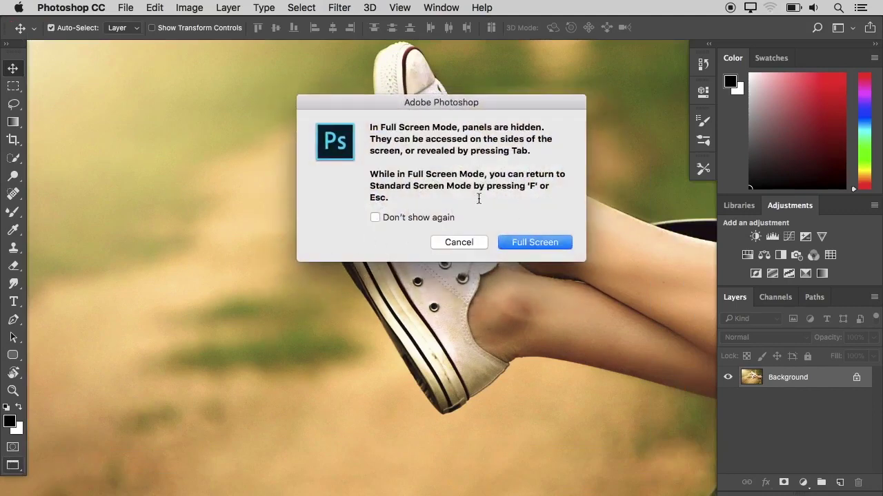
pyautogui.click(535, 243)
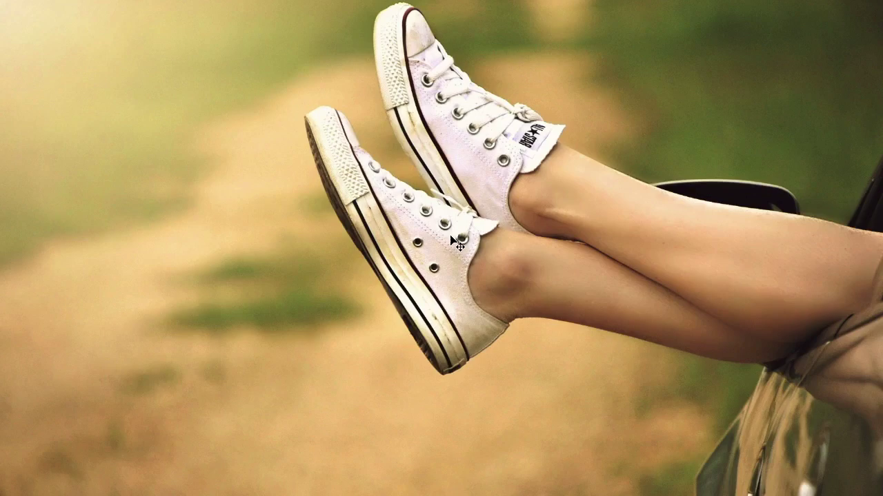
pyautogui.press('f')
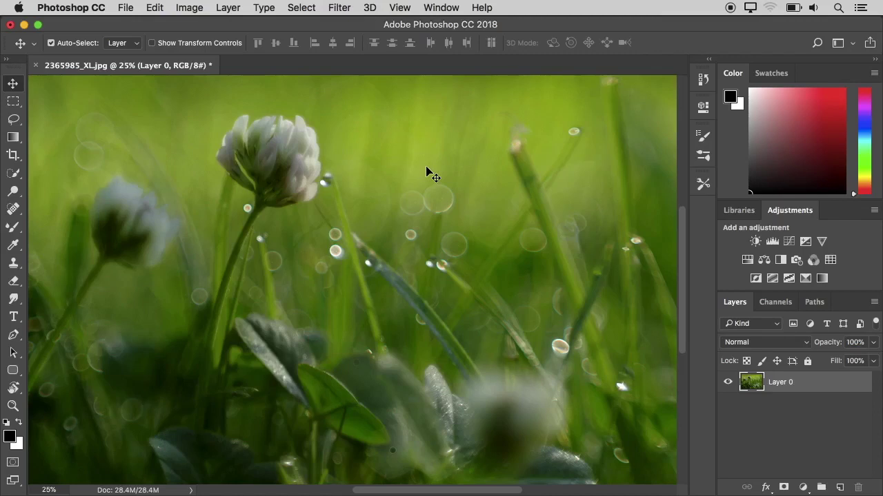
pyautogui.click(183, 7)
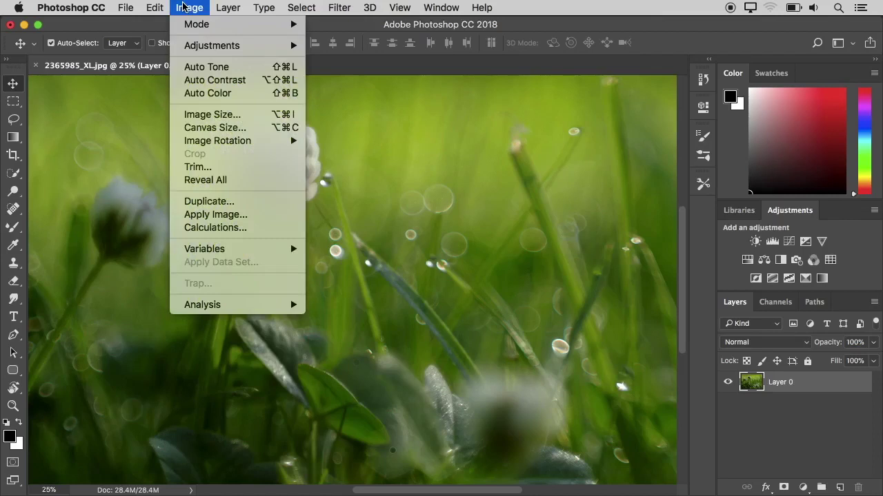
pyautogui.moveTo(255, 46)
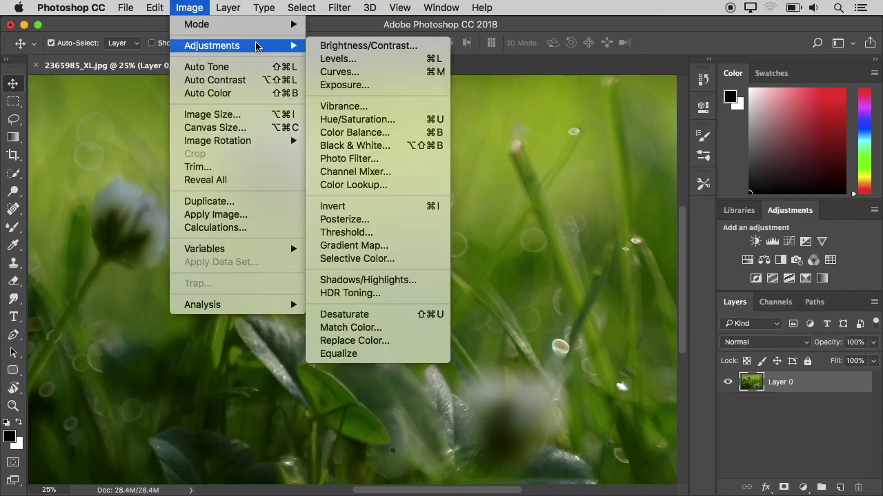
pyautogui.click(365, 72)
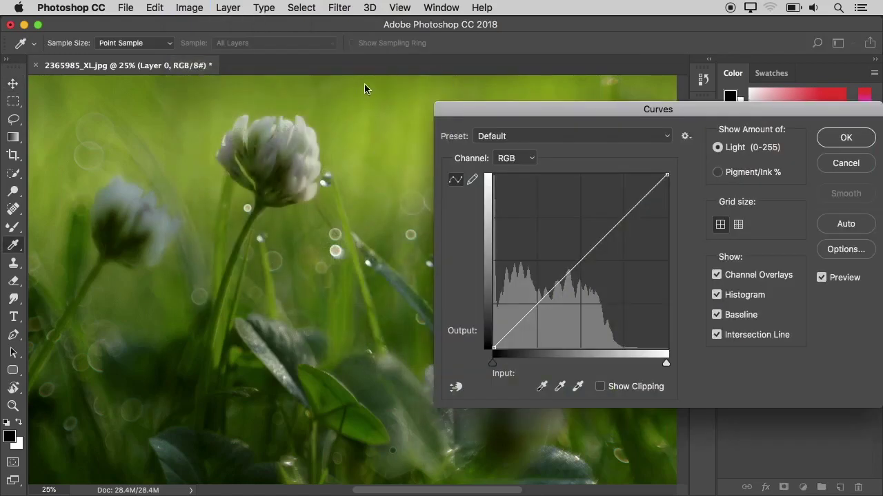
pyautogui.moveTo(514, 115); pyautogui.dragTo(456, 105)
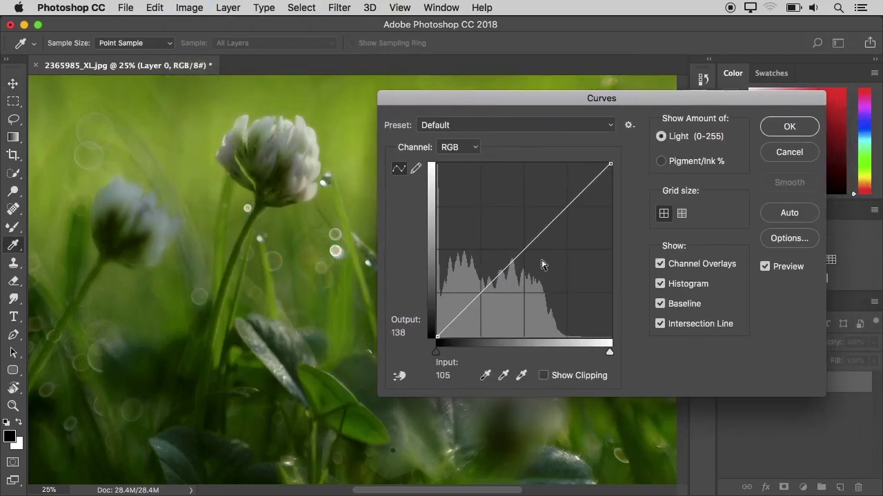
pyautogui.click(520, 253)
pyautogui.moveTo(520, 253); pyautogui.dragTo(510, 246)
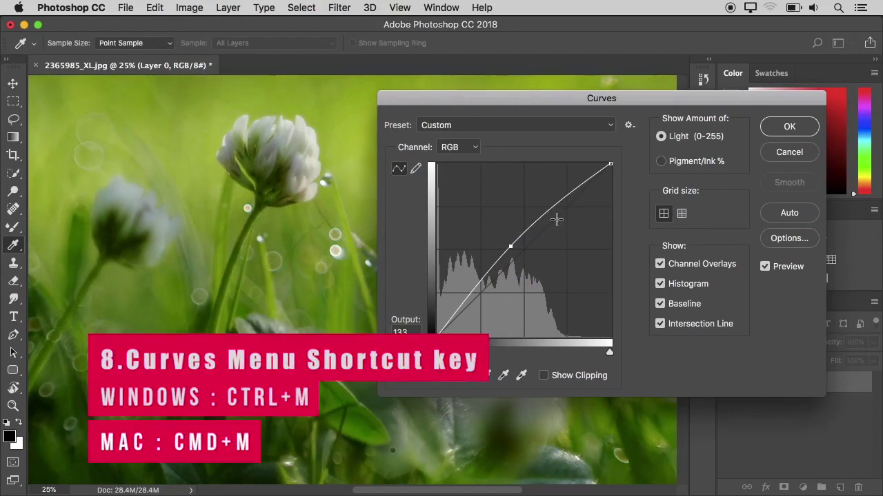
pyautogui.click(786, 152)
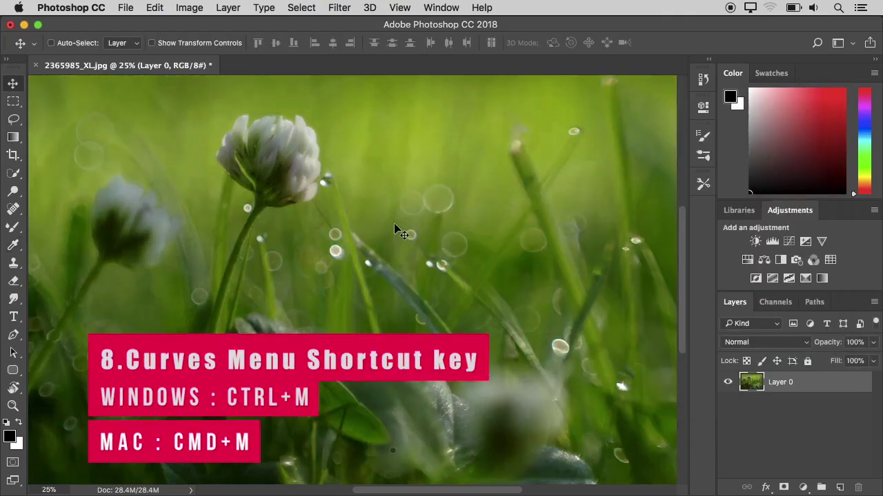
pyautogui.press('super+m')
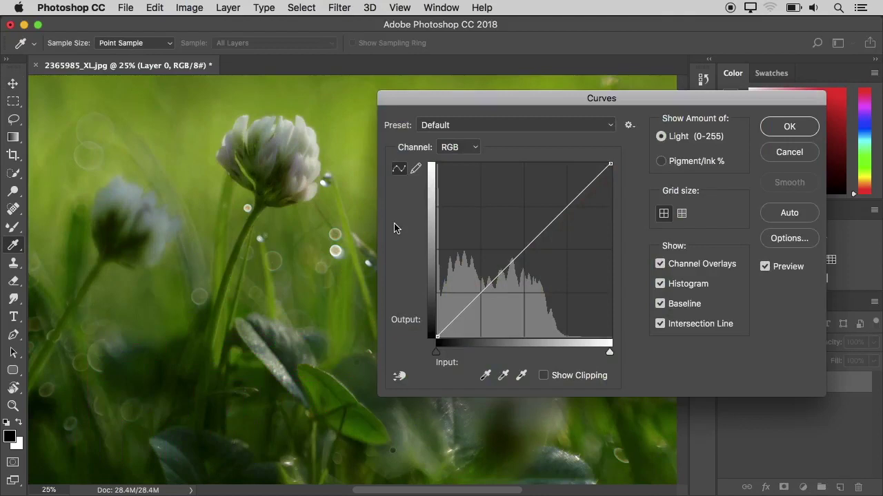
pyautogui.click(788, 156)
pyautogui.click(190, 9)
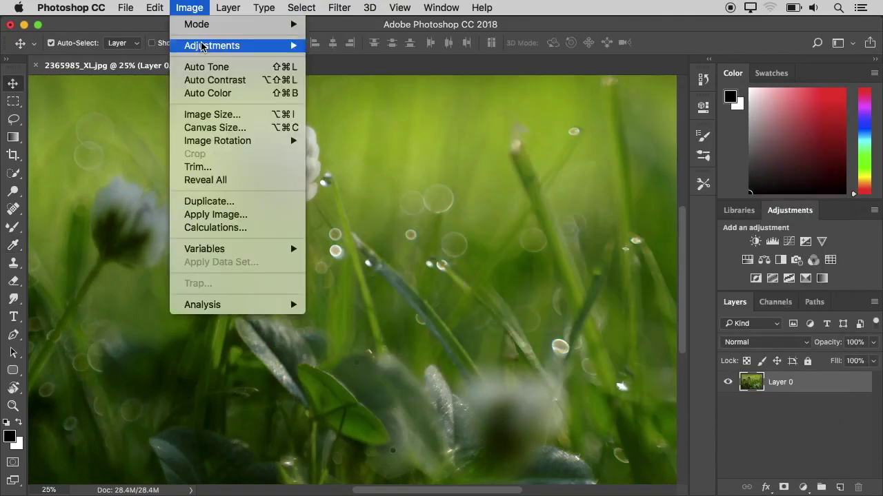
pyautogui.moveTo(238, 45)
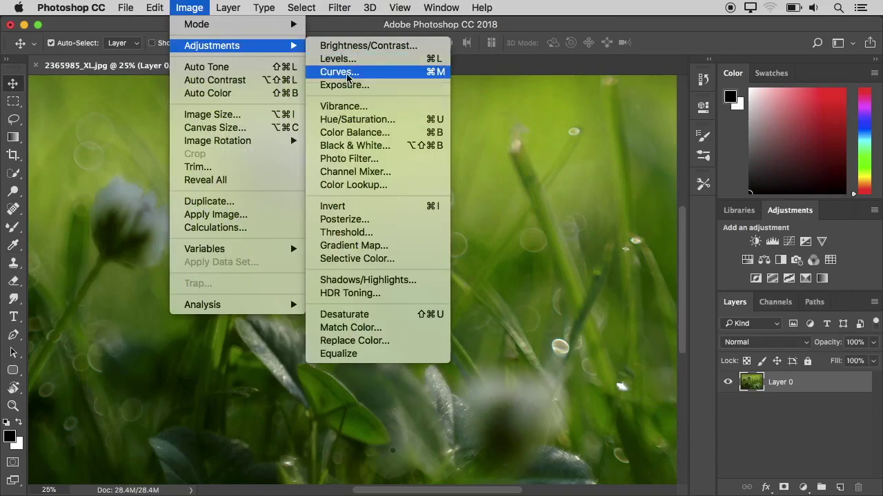
pyautogui.click(106, 128)
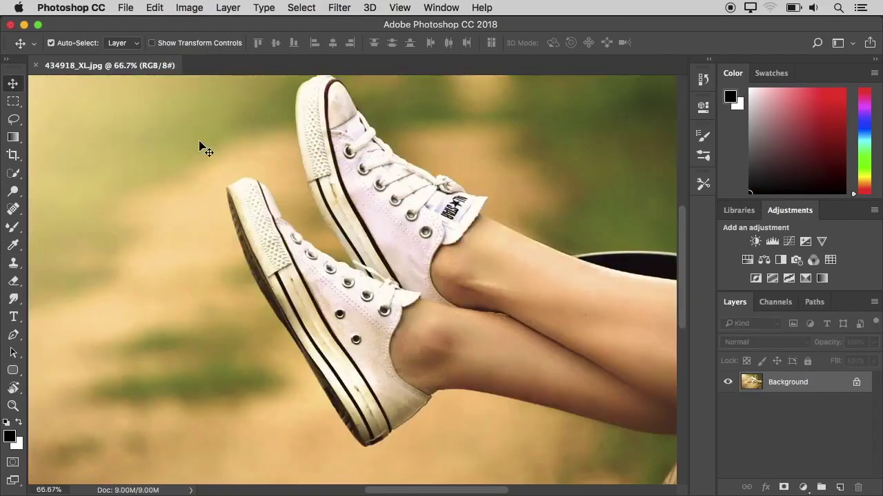
# Step: Zoom the sneakers photo to 200%, 100%, 66.7% and back to 100%
pyautogui.press('super')
pyautogui.press('super+plus')
pyautogui.press('super+plus')
pyautogui.press('super+minus')
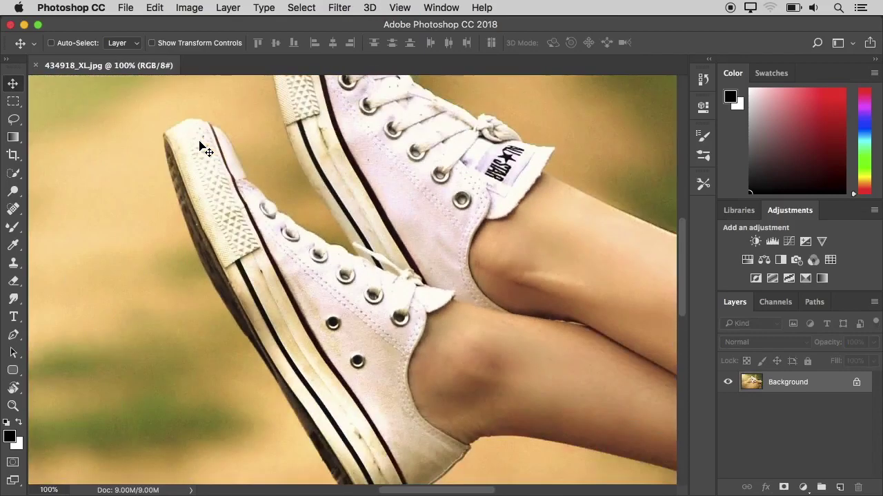
pyautogui.press('super+minus')
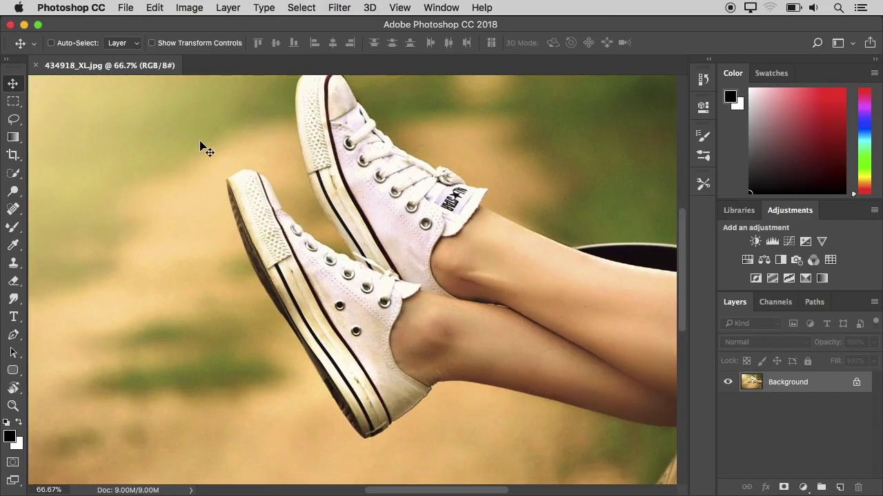
pyautogui.press('super+plus')
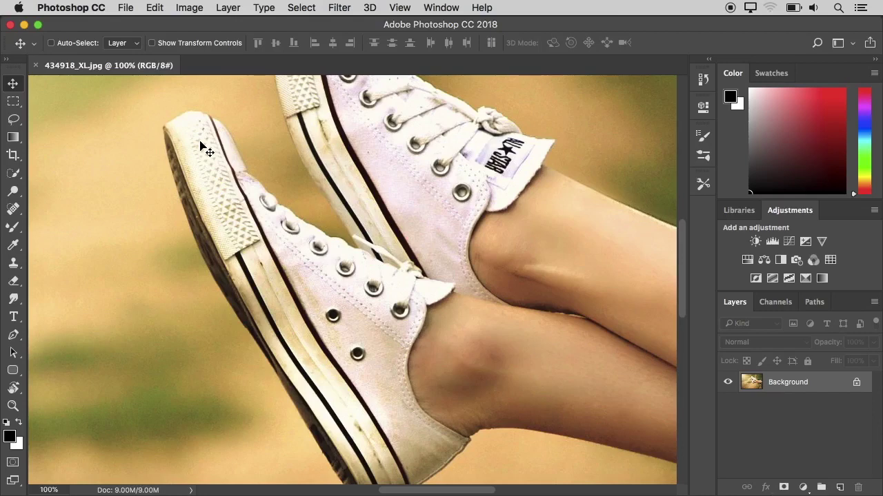
# Step: Fit the sneakers photo on screen, zoom to 25% and 200%, then fit again
pyautogui.press('super')
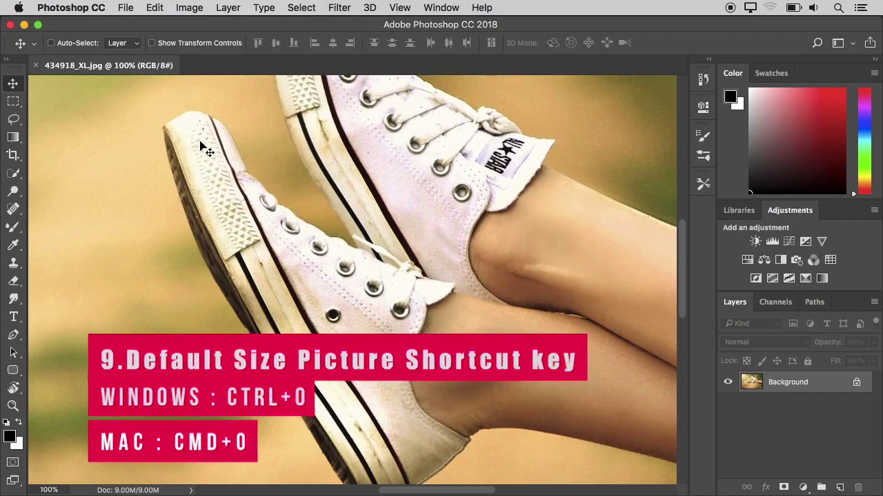
pyautogui.press('super+0')
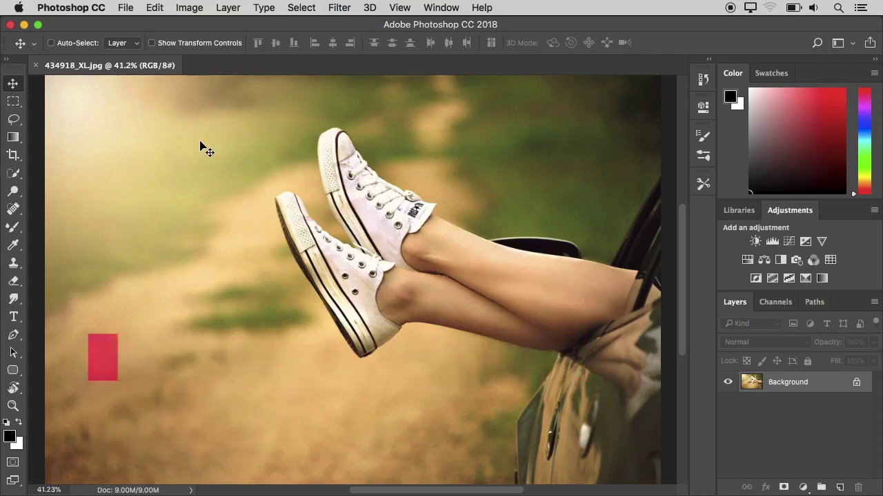
pyautogui.press('super+minus')
pyautogui.press('super+minus')
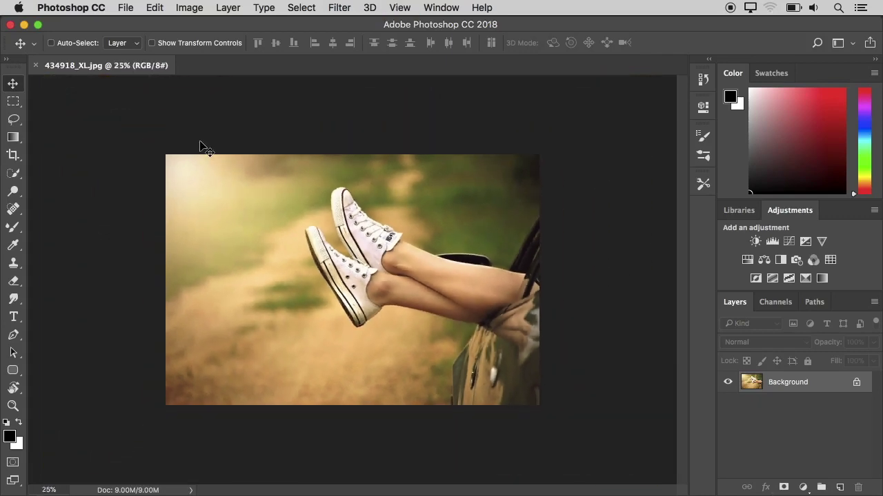
pyautogui.press('super+plus')
pyautogui.press('super+plus')
pyautogui.press('super+plus')
pyautogui.press('super+plus')
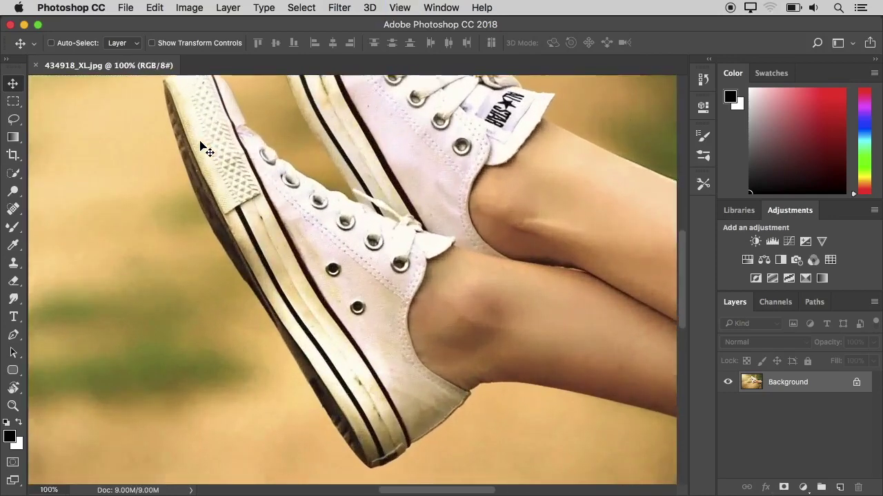
pyautogui.press('super')
pyautogui.press('super+0')
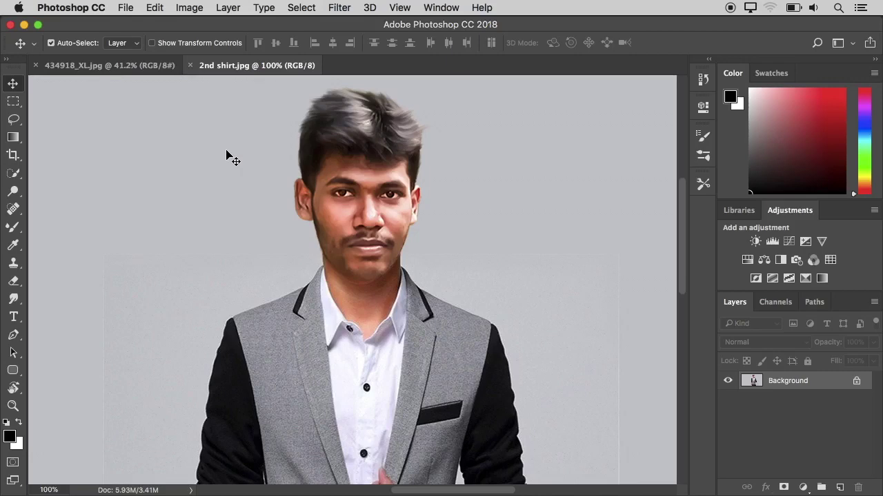
pyautogui.click(189, 5)
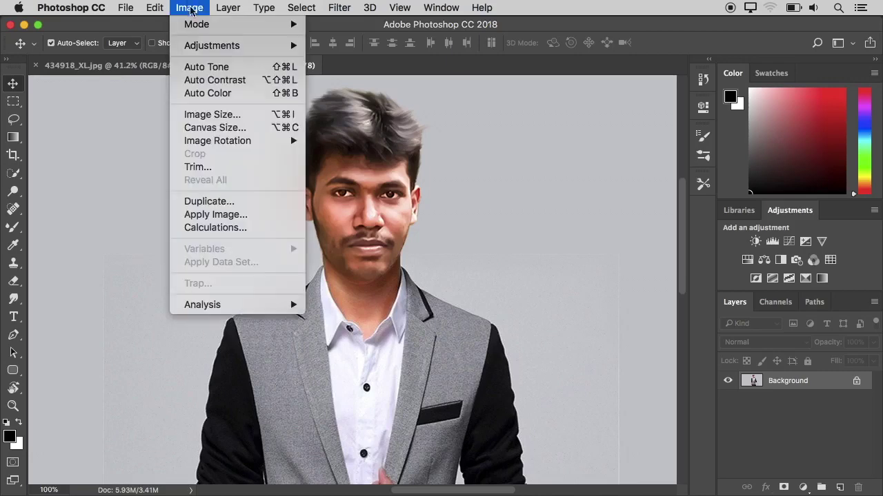
pyautogui.moveTo(275, 47)
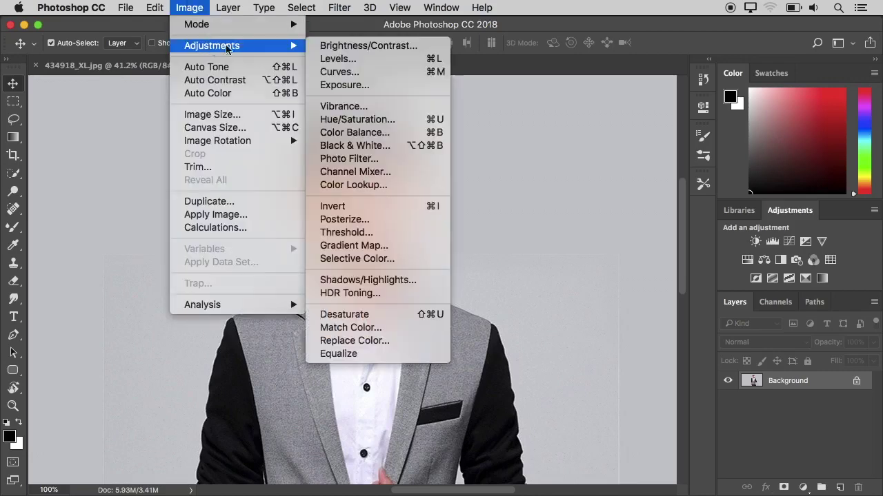
pyautogui.click(385, 60)
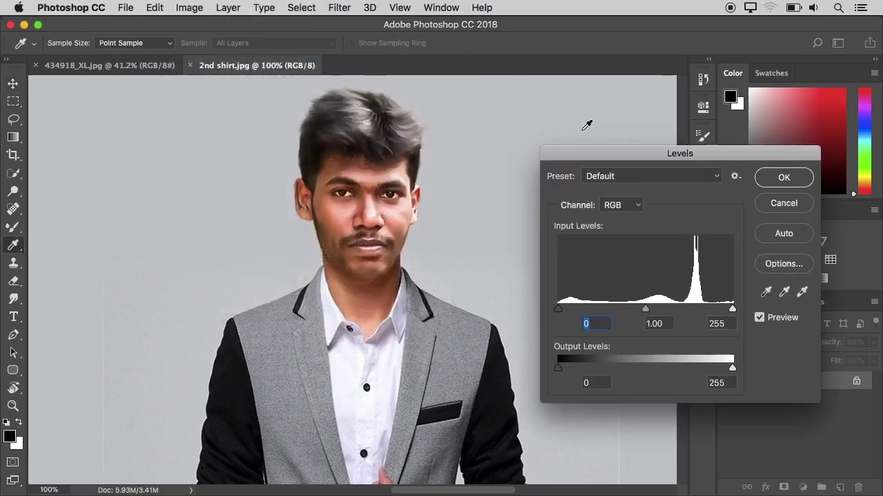
pyautogui.moveTo(622, 162); pyautogui.dragTo(556, 109)
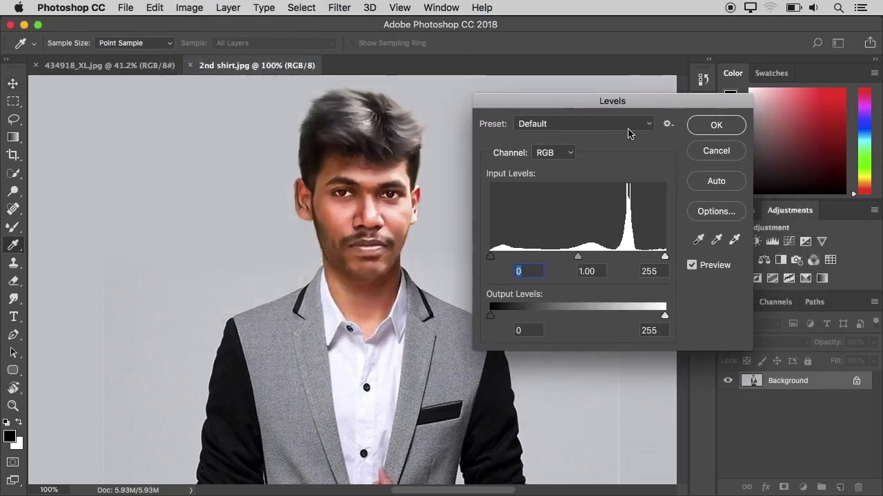
pyautogui.click(715, 151)
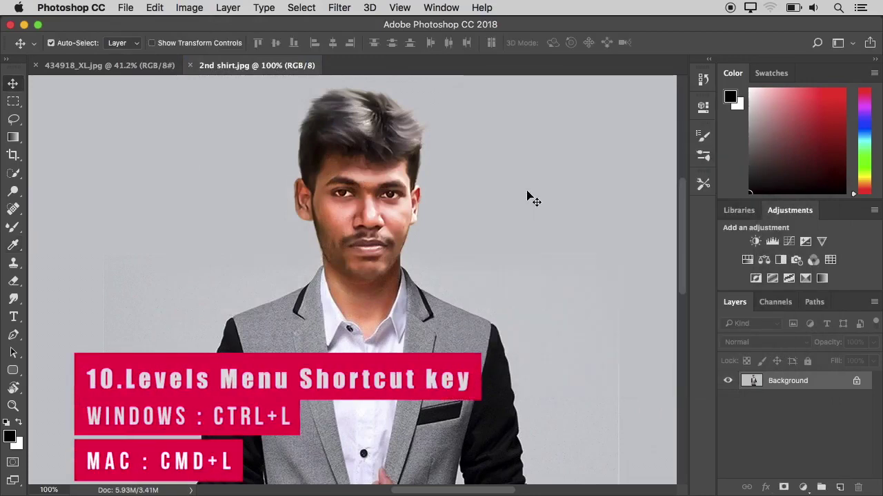
pyautogui.press('super+l')
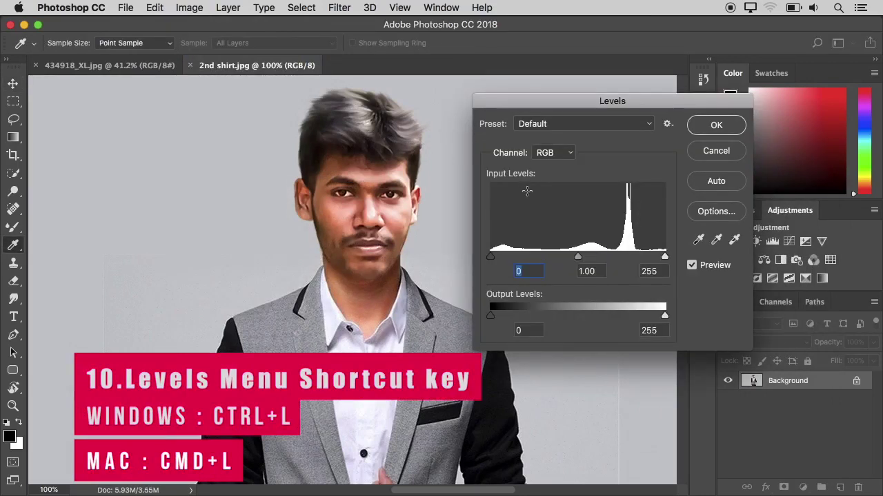
pyautogui.moveTo(490, 257); pyautogui.dragTo(516, 262)
pyautogui.moveTo(589, 257); pyautogui.dragTo(581, 257)
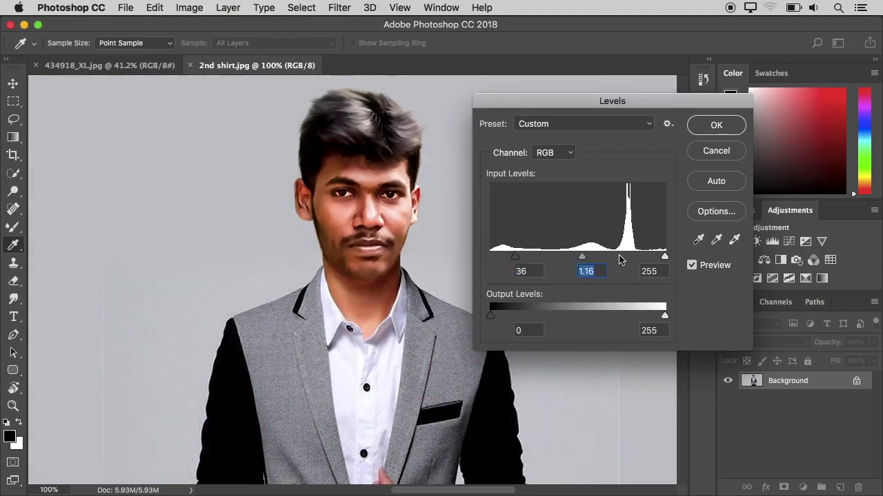
pyautogui.click(708, 153)
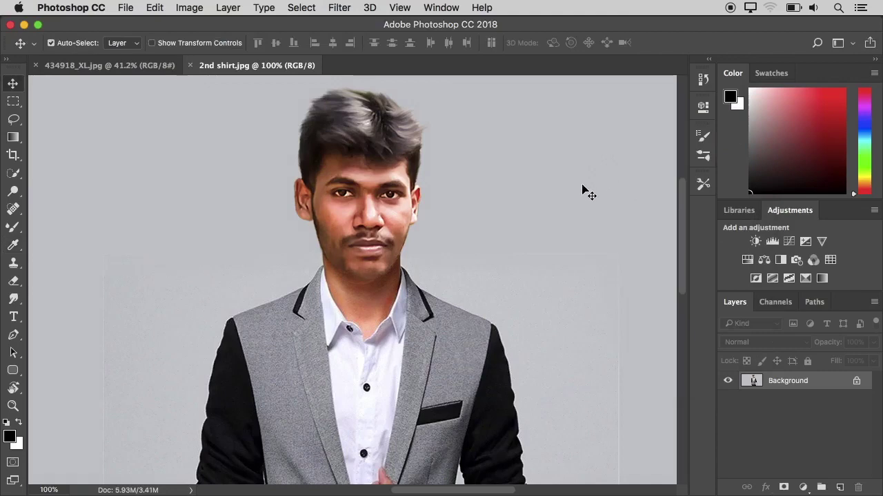
pyautogui.click(189, 8)
pyautogui.click(190, 9)
pyautogui.click(191, 9)
pyautogui.moveTo(201, 48)
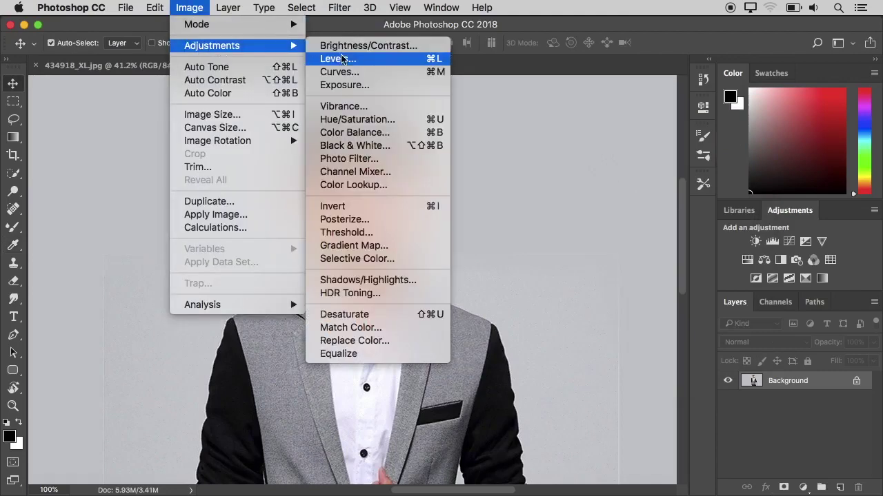
pyautogui.click(411, 61)
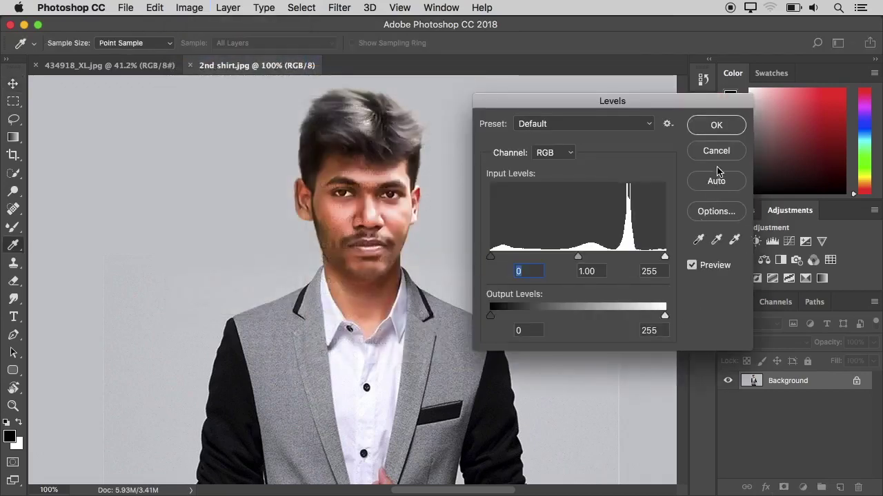
pyautogui.click(714, 151)
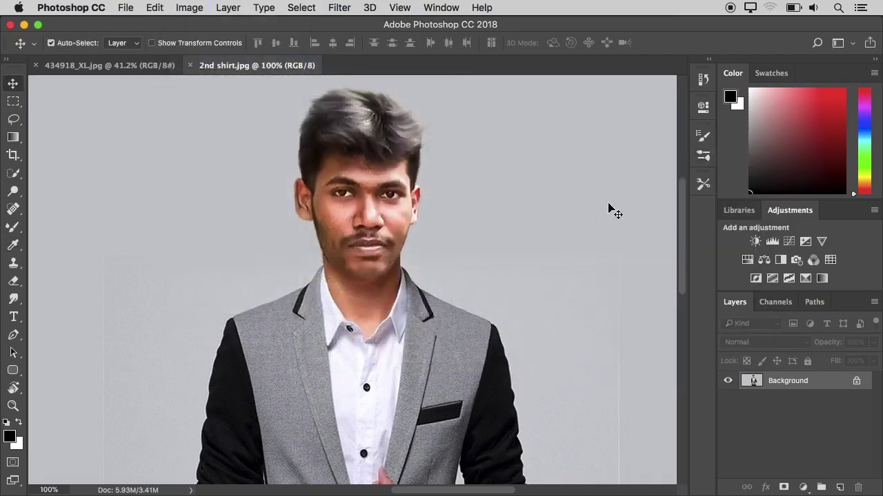